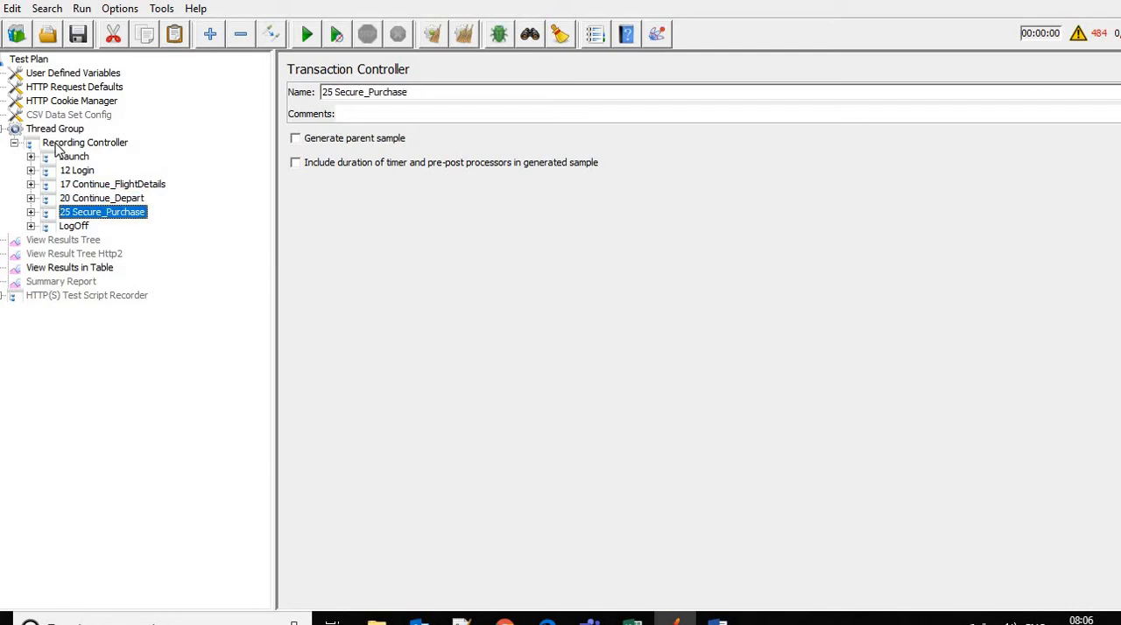
pyautogui.press('Down')
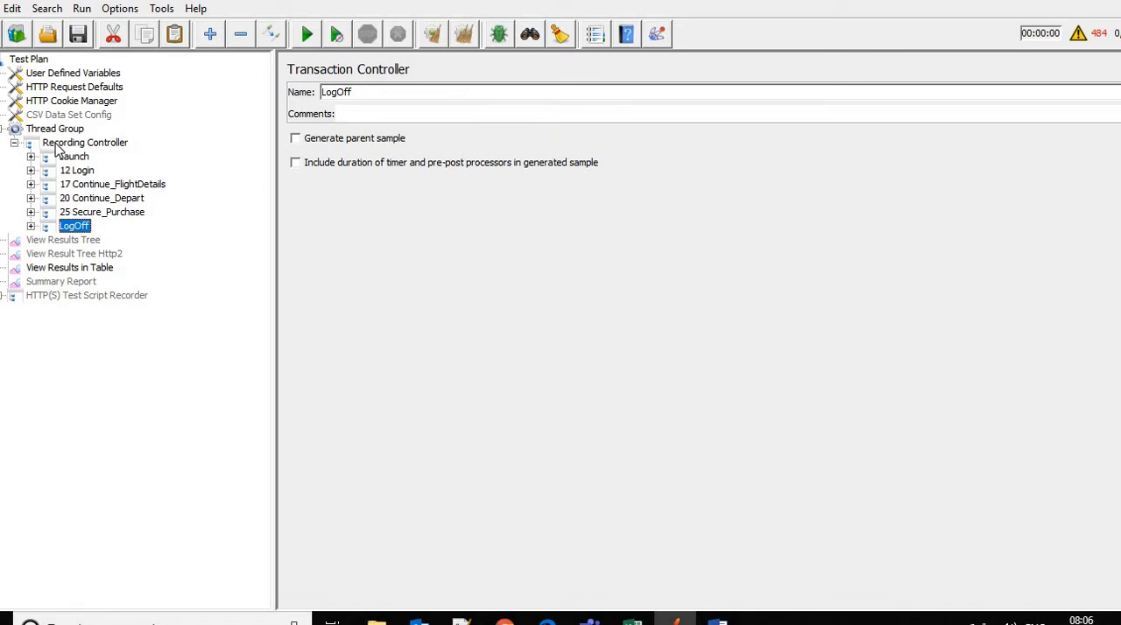
pyautogui.click(114, 189)
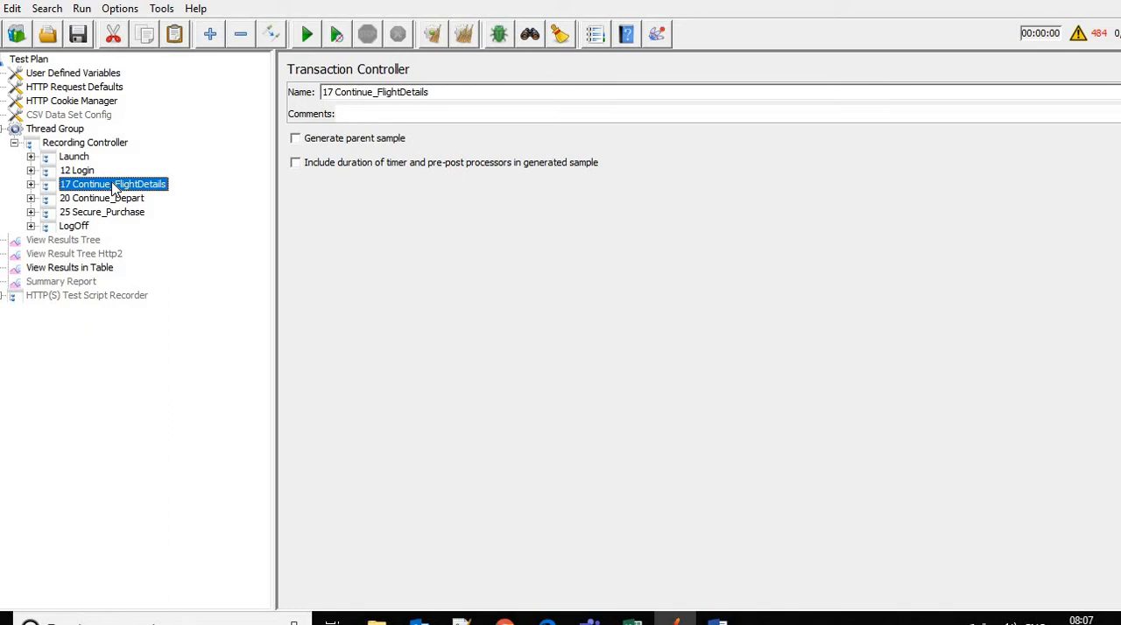
pyautogui.click(71, 145)
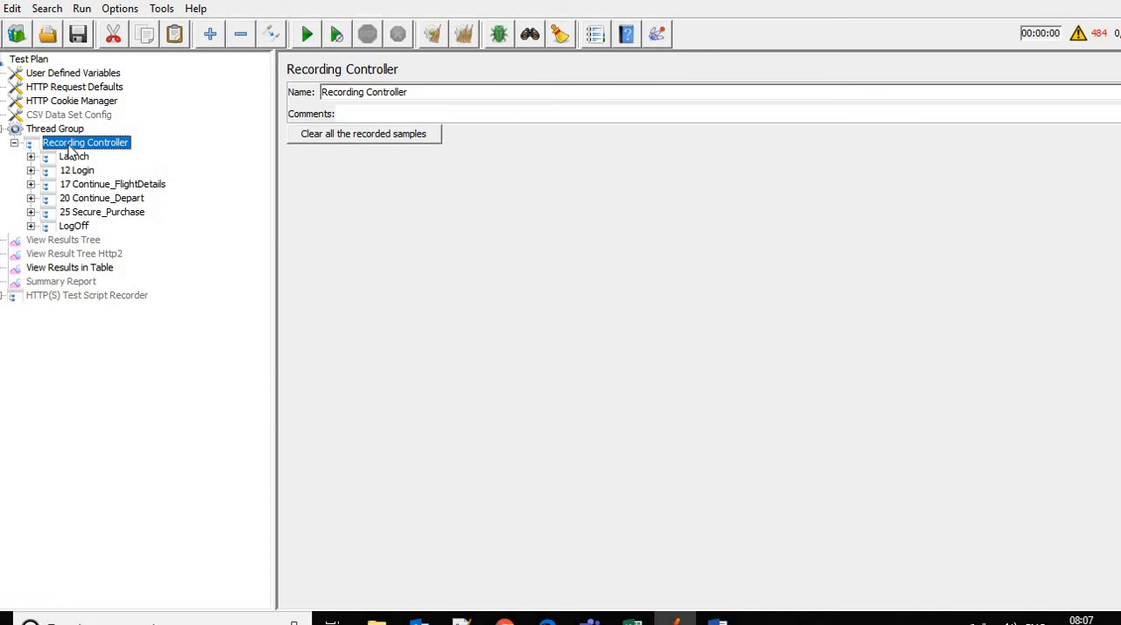
pyautogui.rightClick(68, 145)
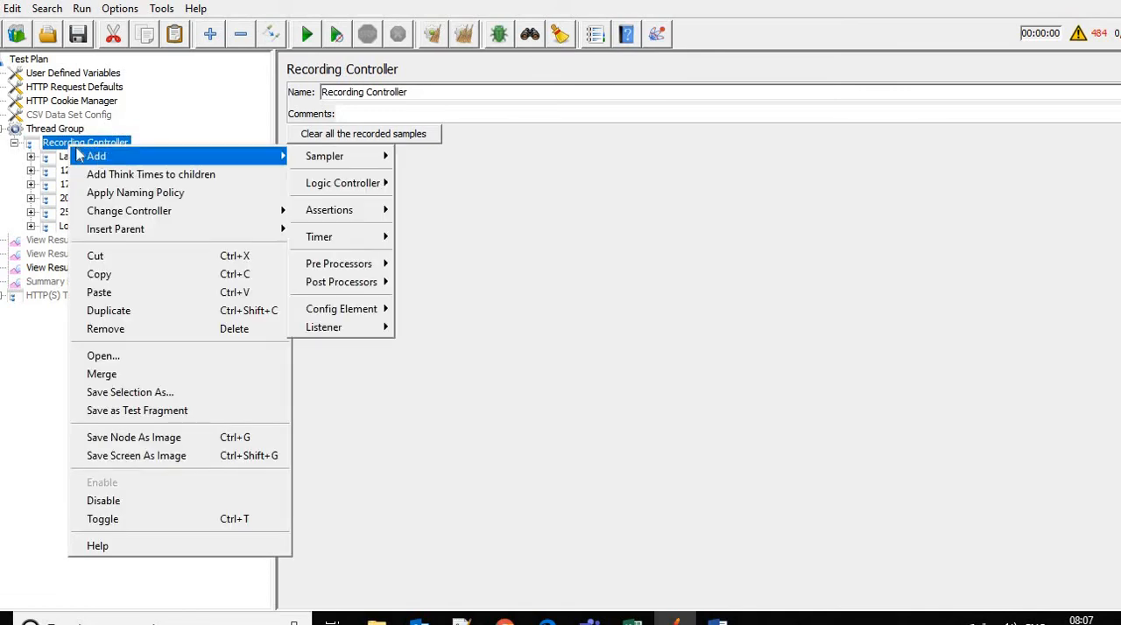
pyautogui.click(48, 152)
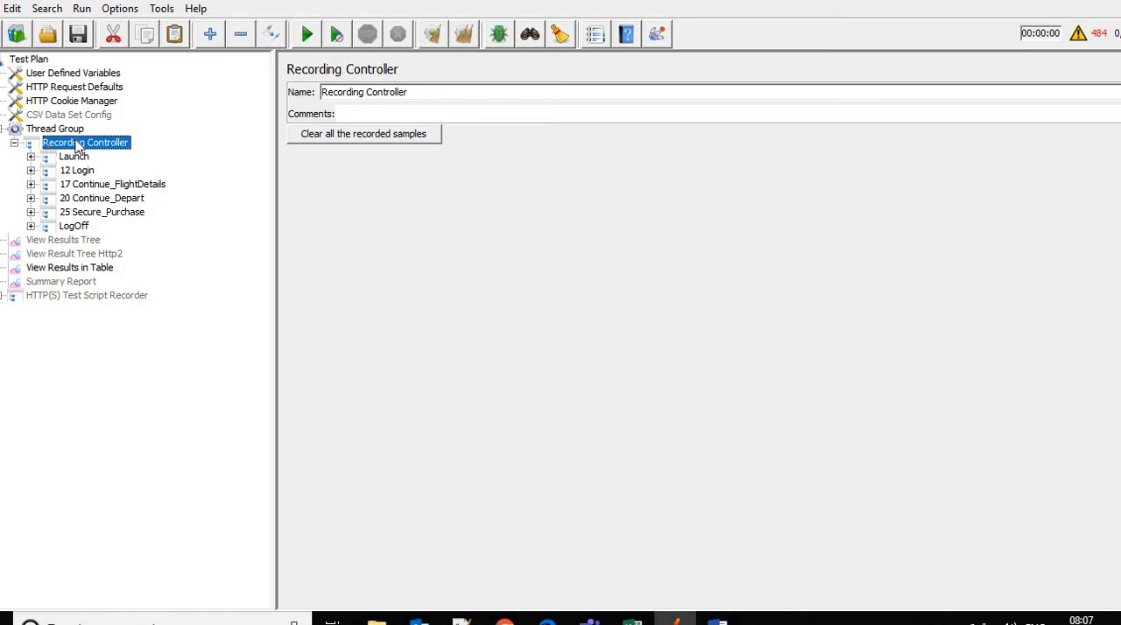
# Expand the 20 Continue_Depart transaction controller and review it together with its first request, 20 Continue_Depart
pyautogui.click(30, 198)
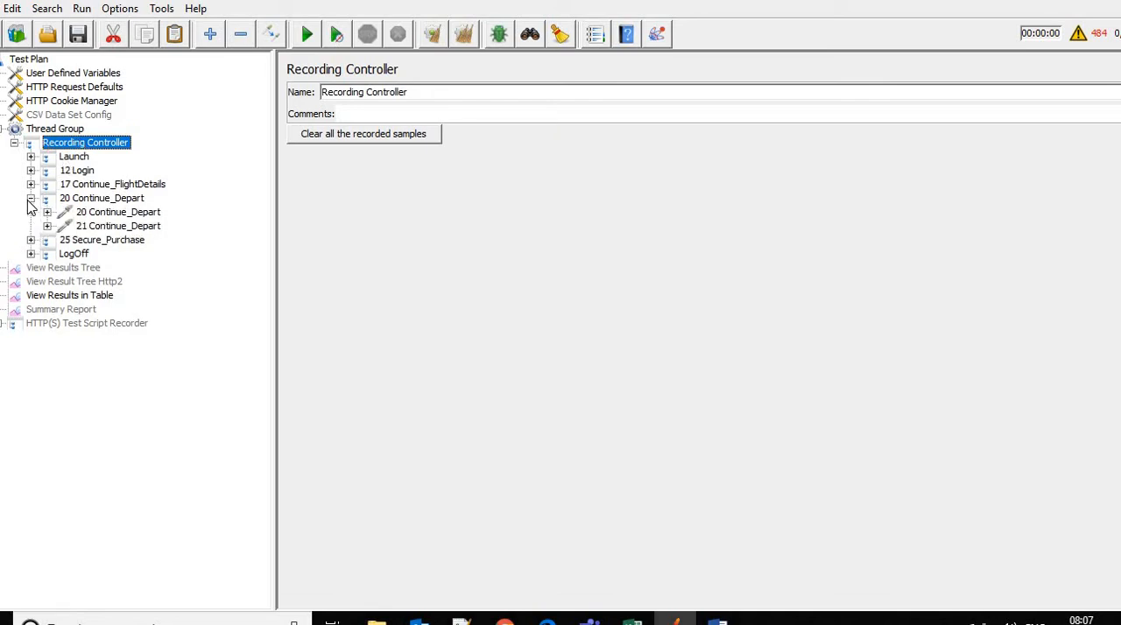
pyautogui.click(106, 199)
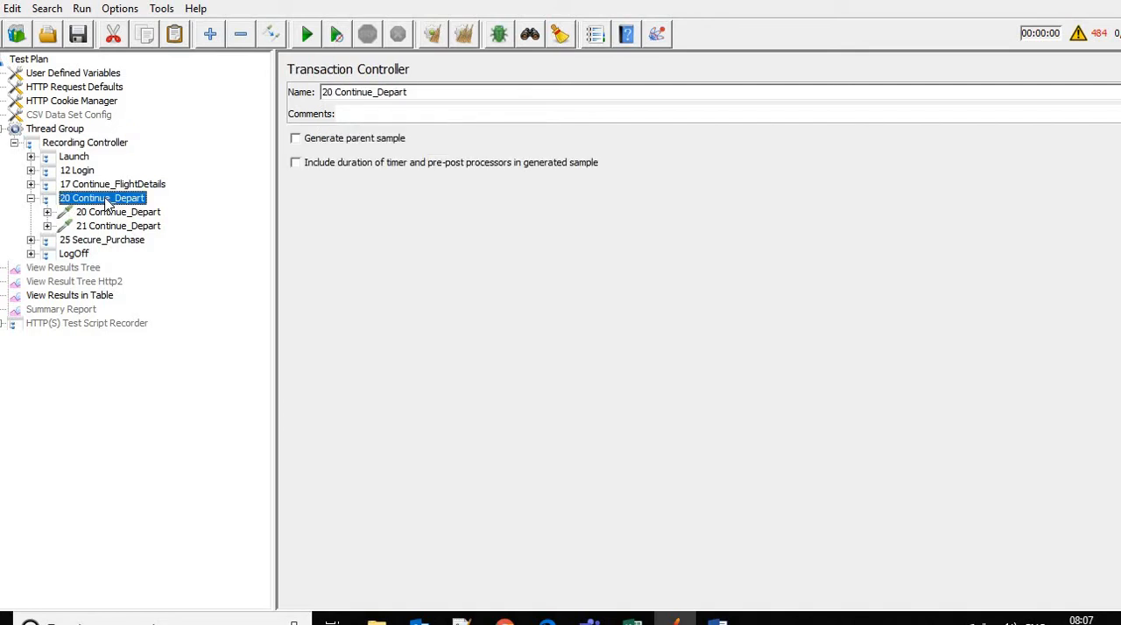
pyautogui.click(111, 215)
pyautogui.doubleClick(111, 215)
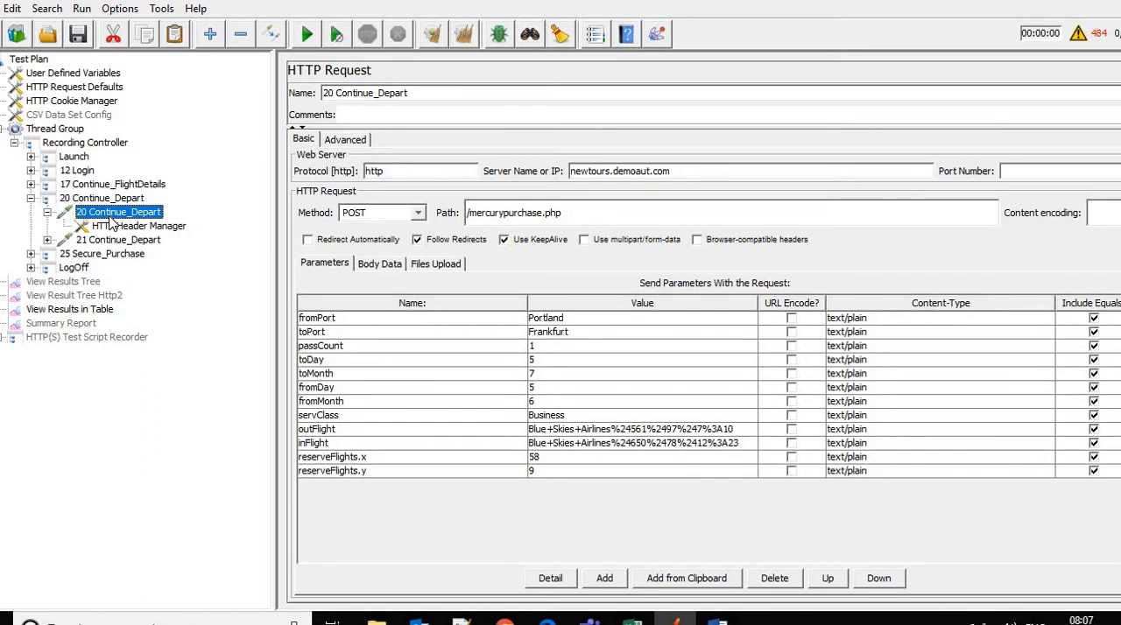
pyautogui.press('Up')
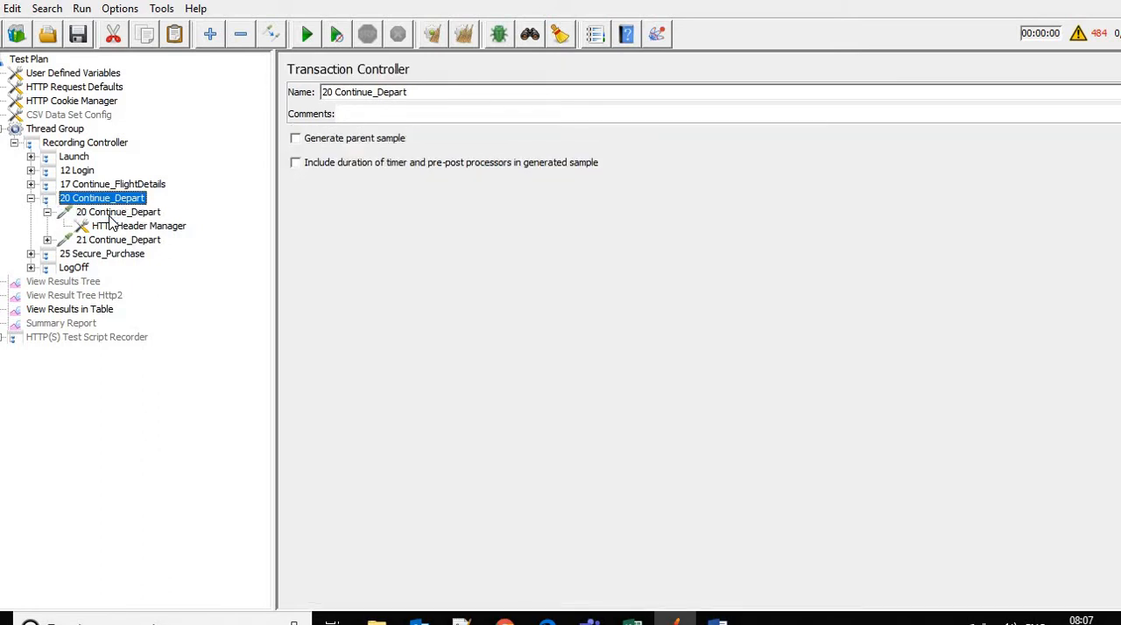
pyautogui.press('Down')
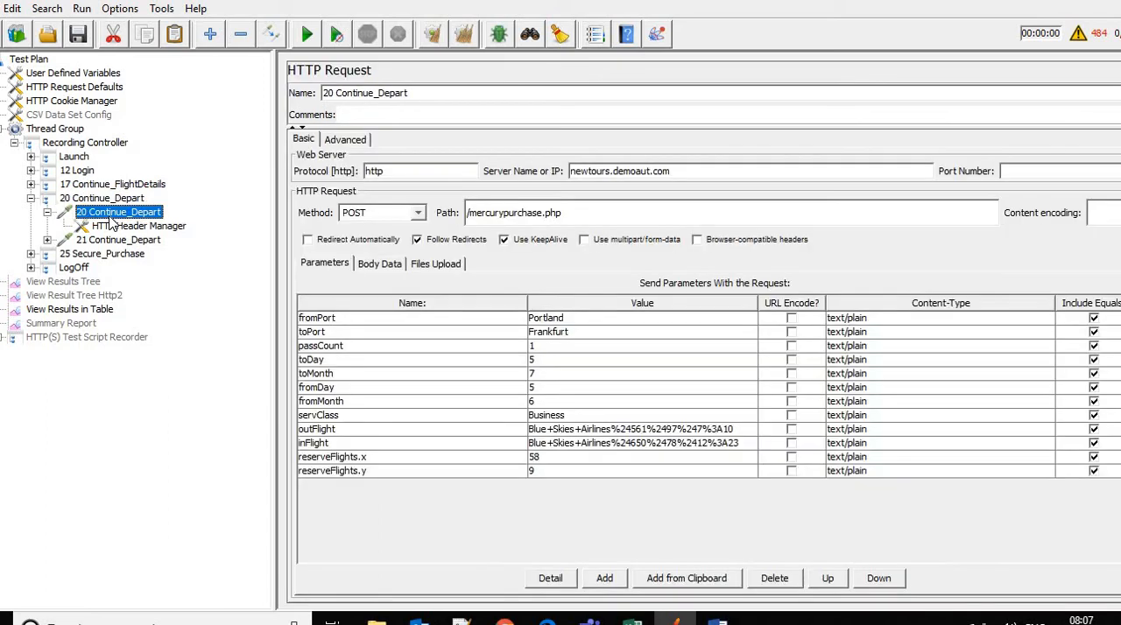
pyautogui.press('Left')
pyautogui.press('Left')
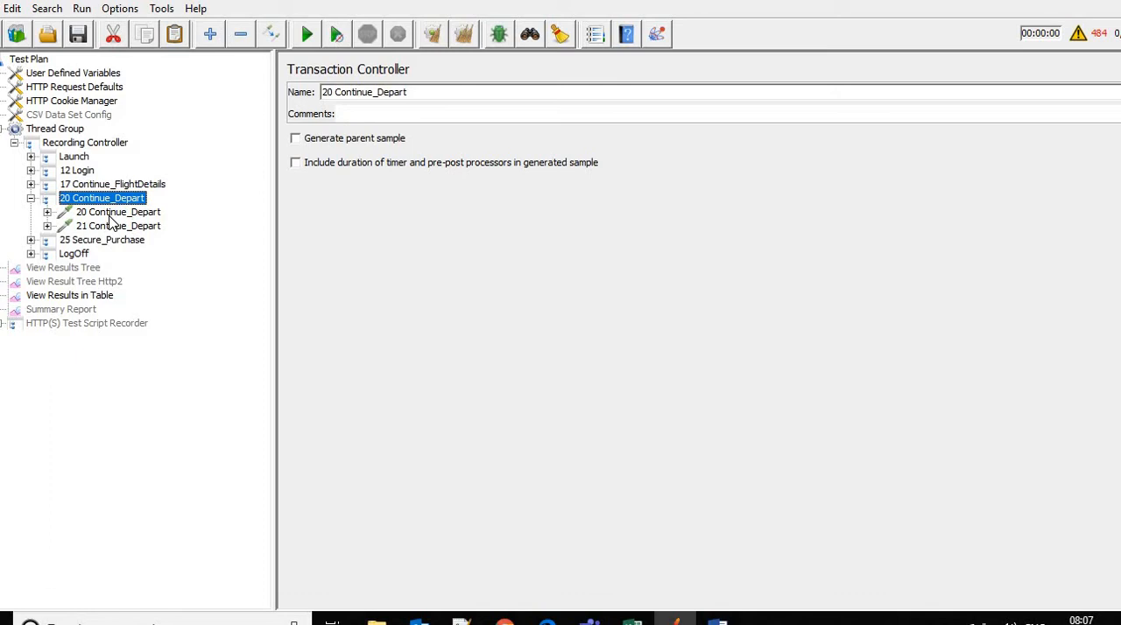
pyautogui.press('Up')
pyautogui.press('Down')
pyautogui.press('Down')
pyautogui.press('Right')
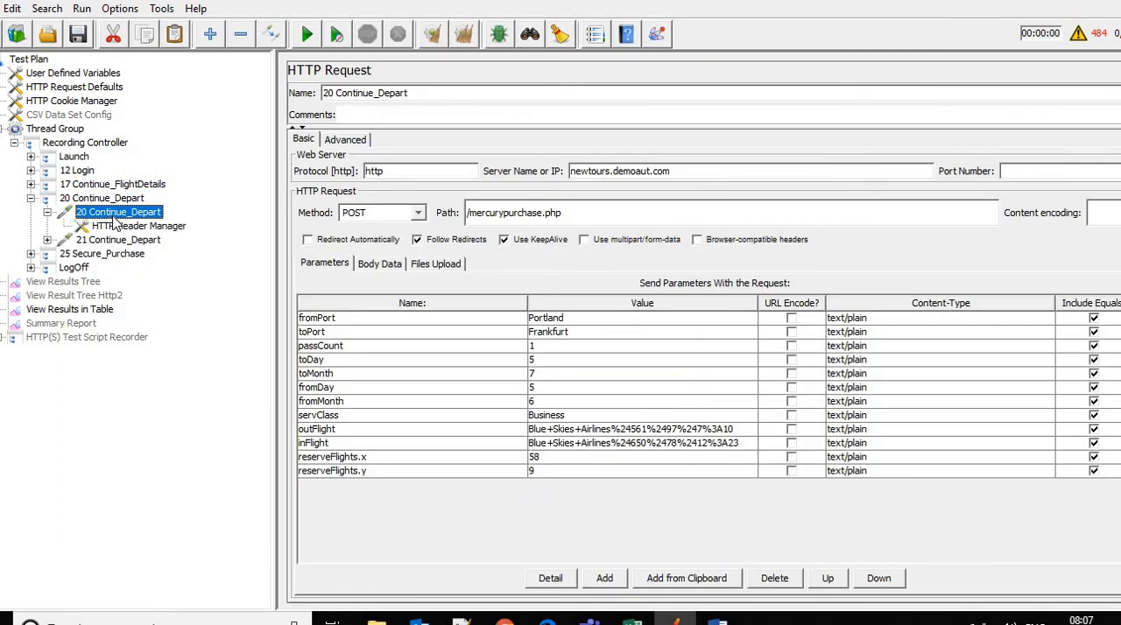
# Add a Constant Timer to the 20 Continue_Depart HTTP request and set its thread delay to 3000 milliseconds
pyautogui.rightClick(127, 219)
pyautogui.moveTo(253, 226)
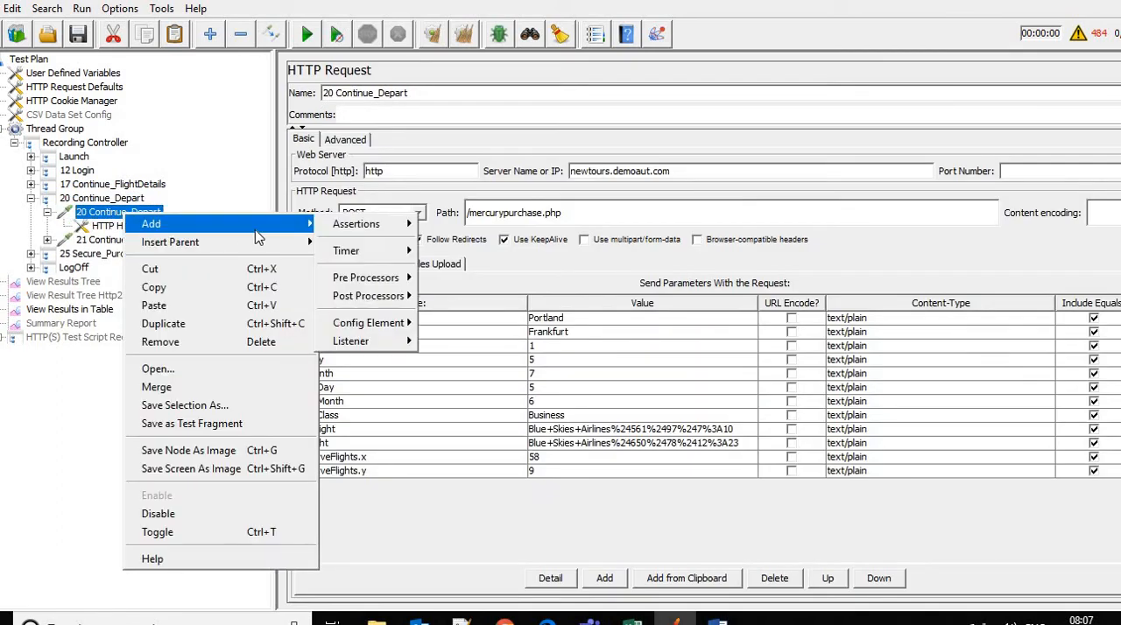
pyautogui.moveTo(407, 254)
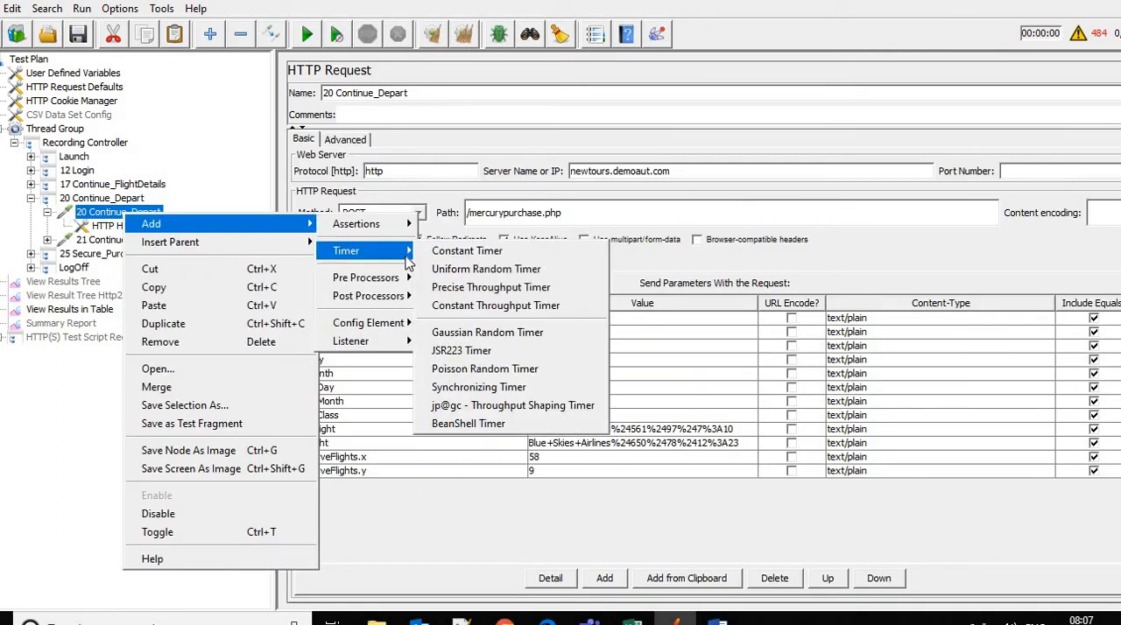
pyautogui.click(468, 252)
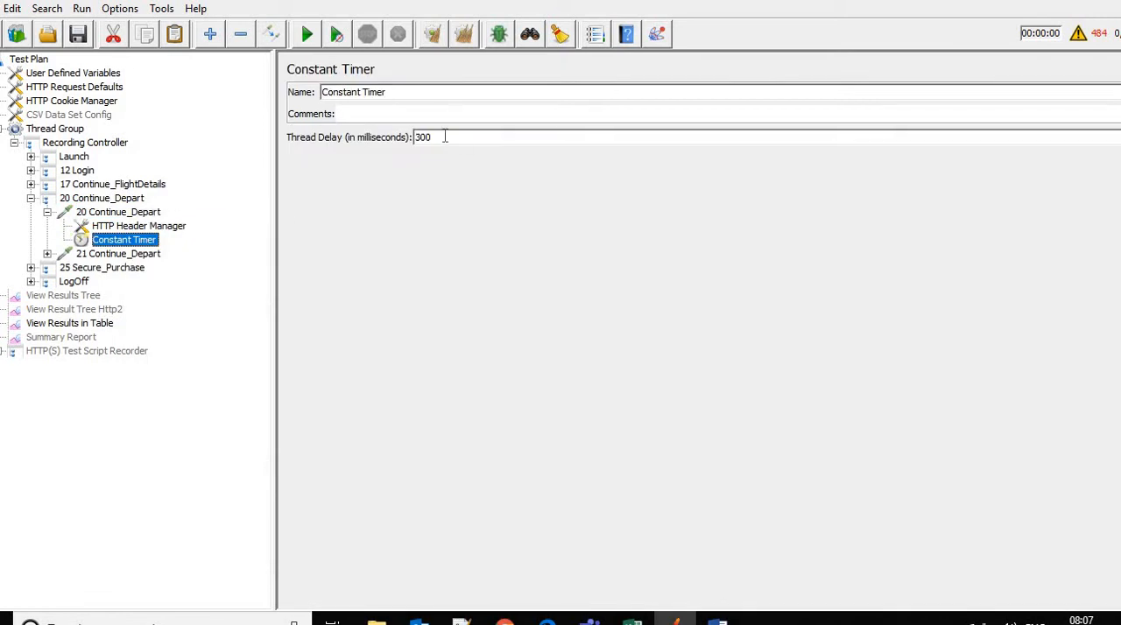
pyautogui.write('0')
pyautogui.click(107, 212)
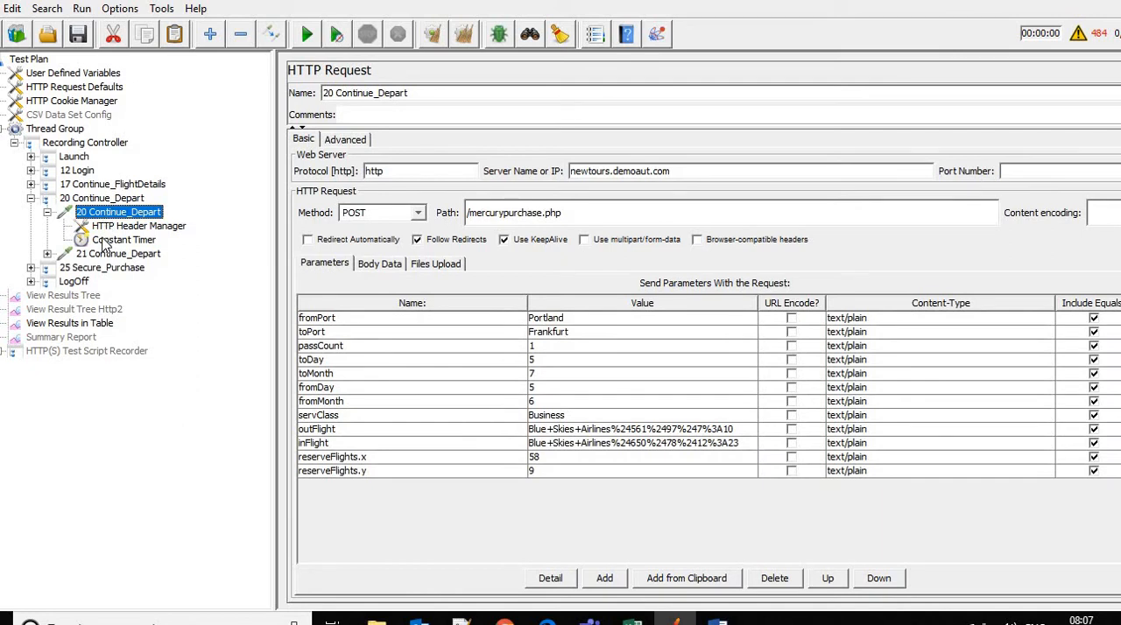
pyautogui.click(125, 241)
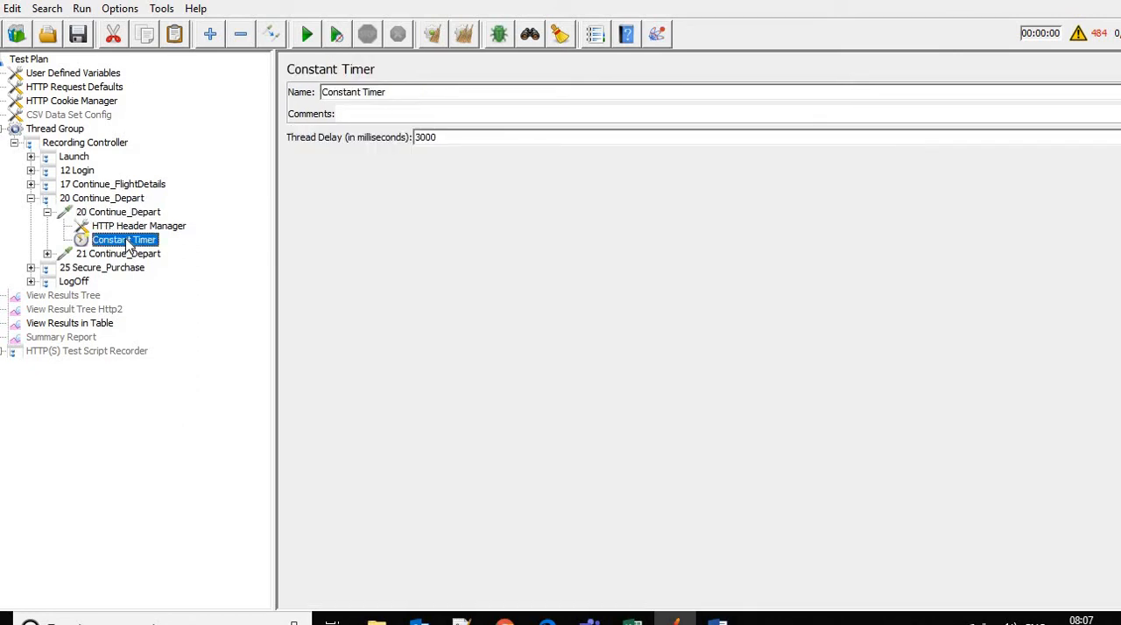
# Expand the 25 Secure_Purchase transaction controller and inspect the child elements of its two requests
pyautogui.click(31, 268)
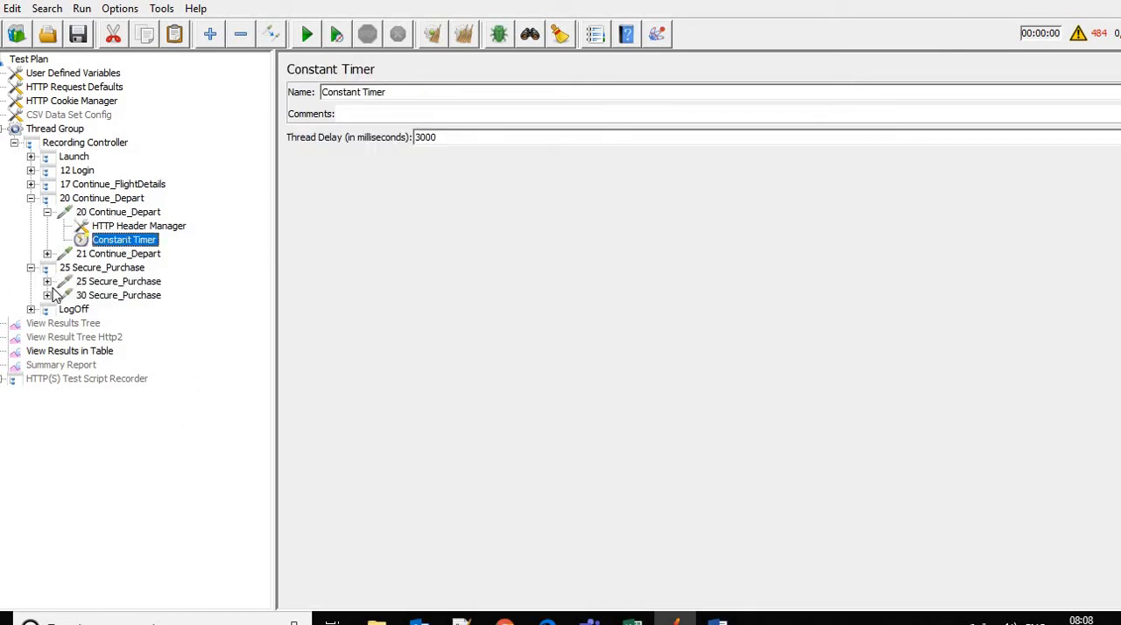
pyautogui.click(46, 281)
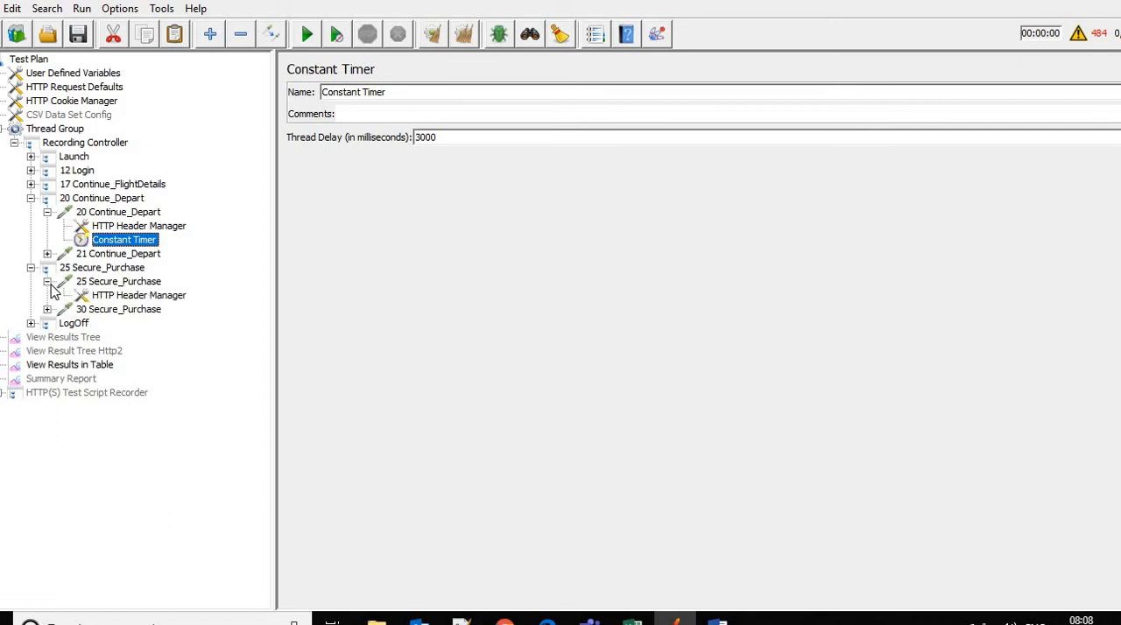
pyautogui.click(46, 309)
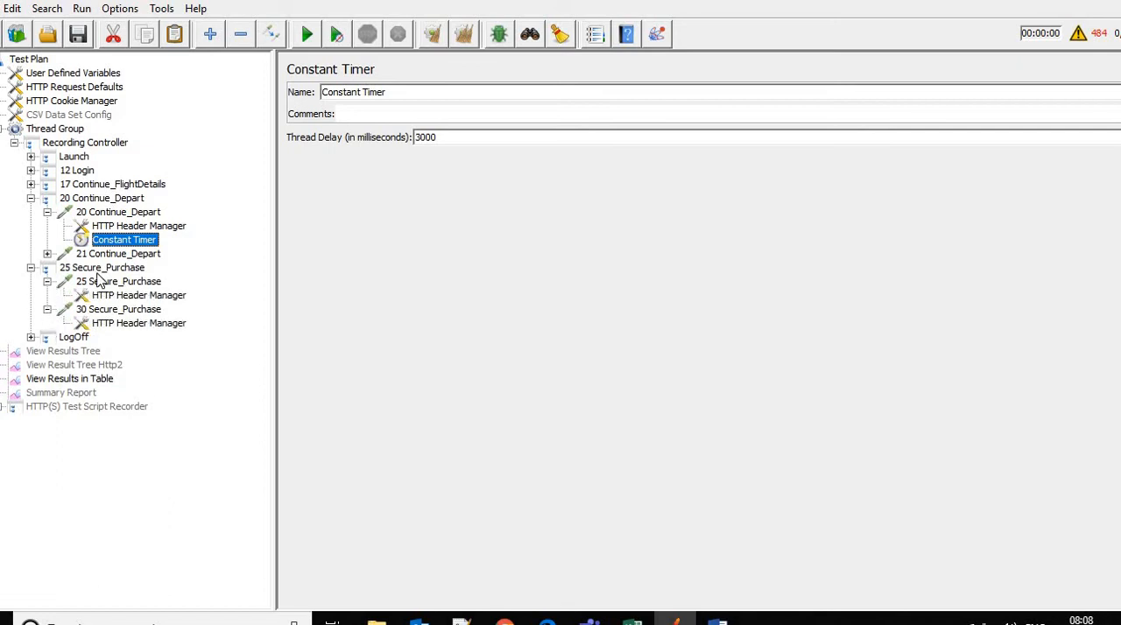
pyautogui.click(46, 281)
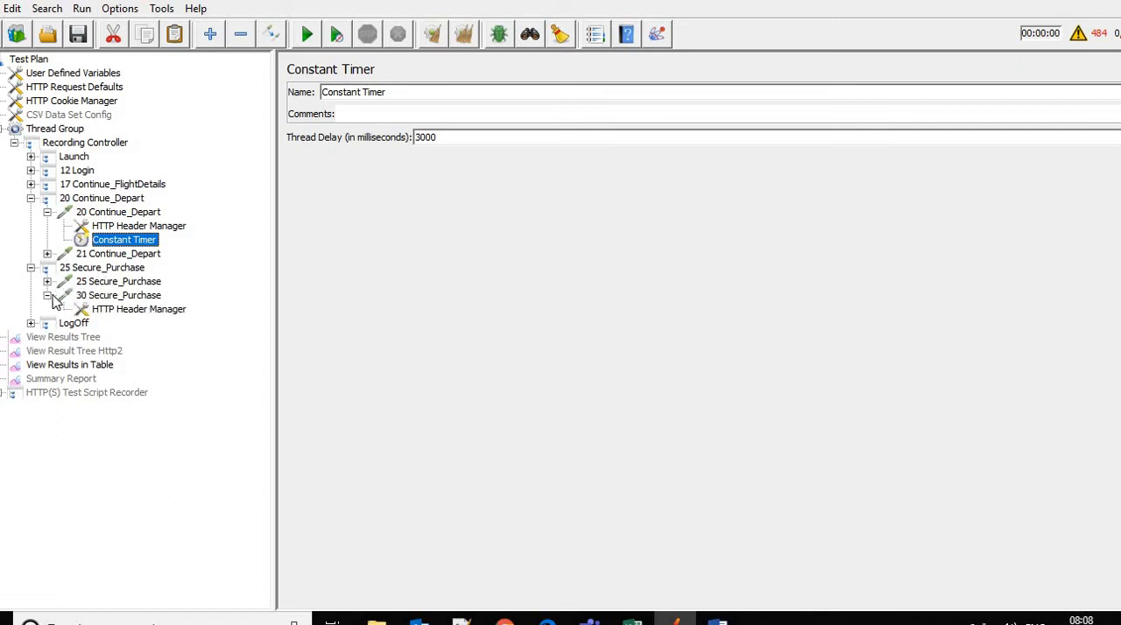
pyautogui.click(46, 295)
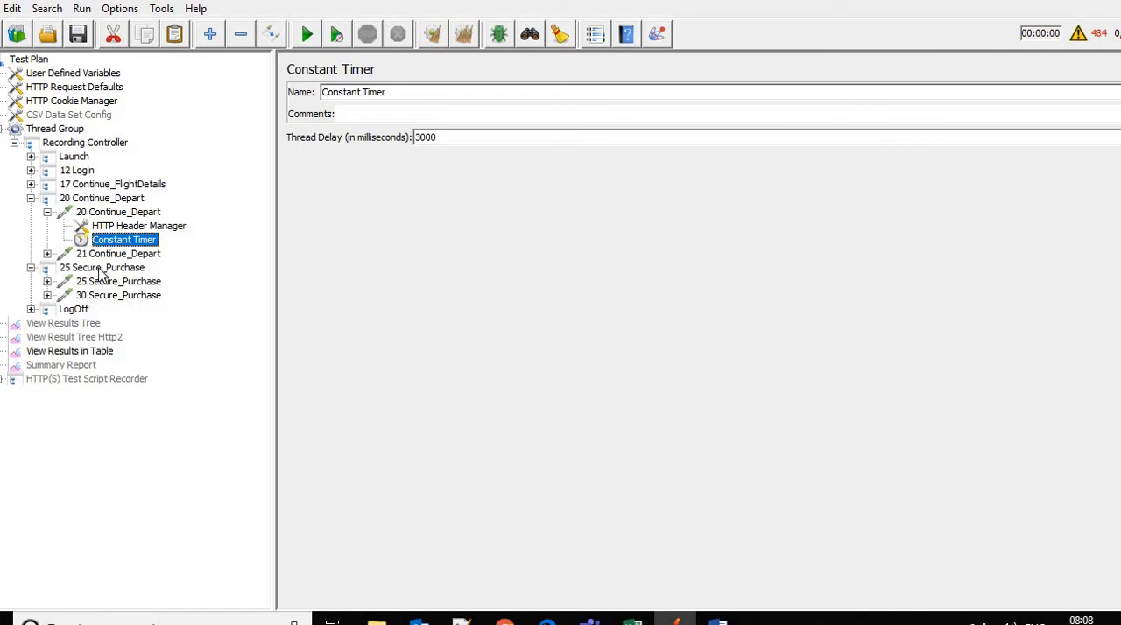
# Add a Constant Timer directly under the 25 Secure_Purchase transaction controller and set its thread delay to 4000 milliseconds
pyautogui.click(100, 268)
pyautogui.rightClick(101, 271)
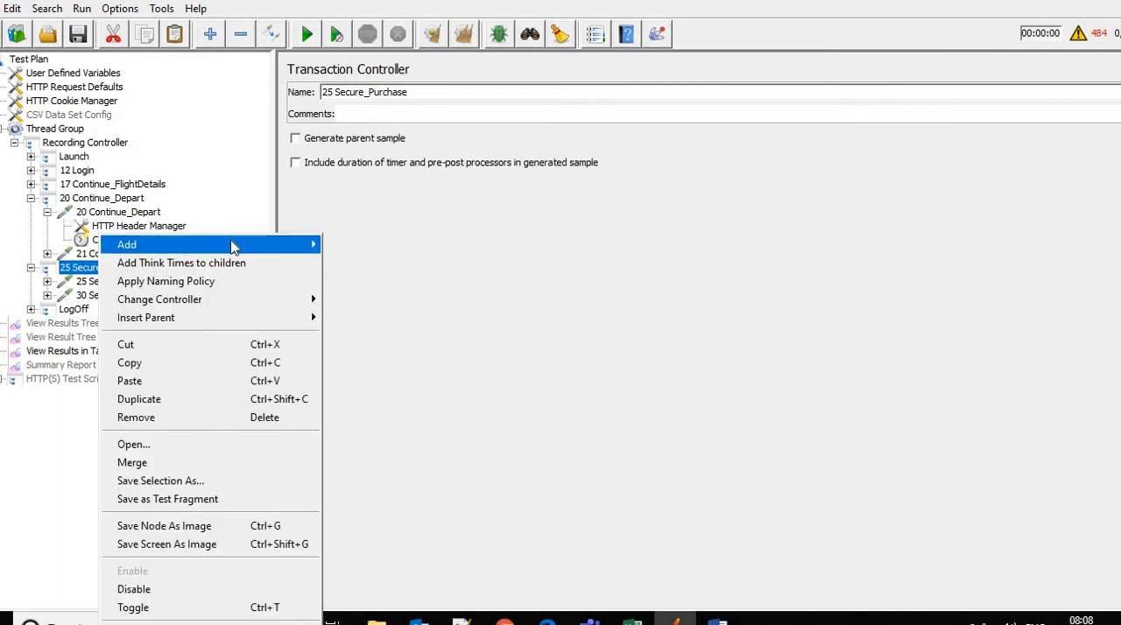
pyautogui.moveTo(219, 245)
pyautogui.moveTo(385, 329)
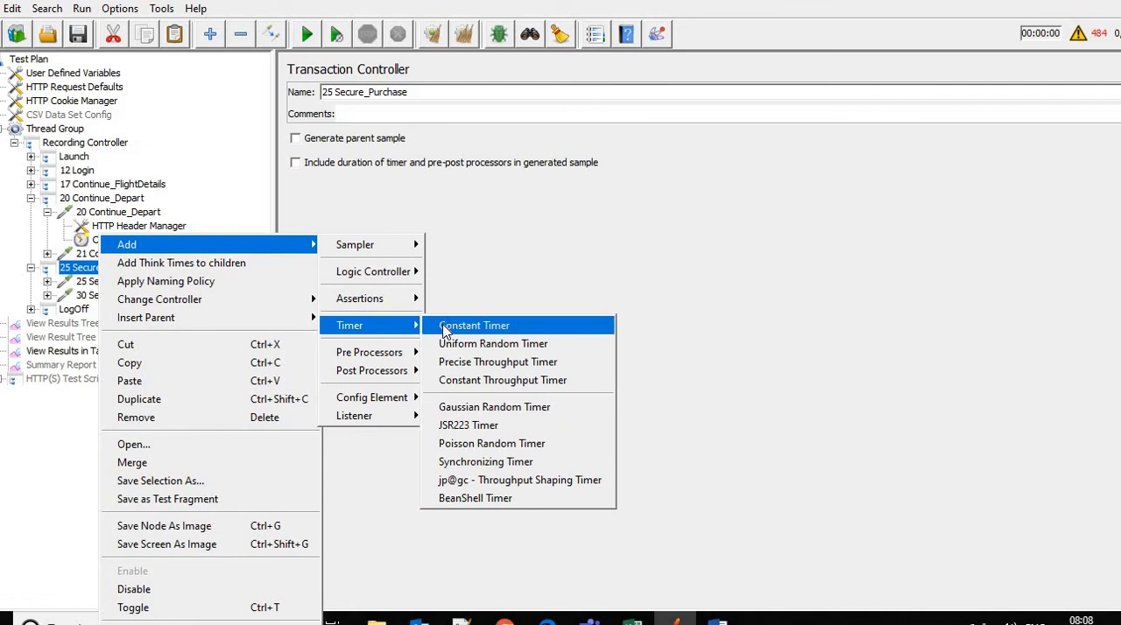
pyautogui.click(446, 329)
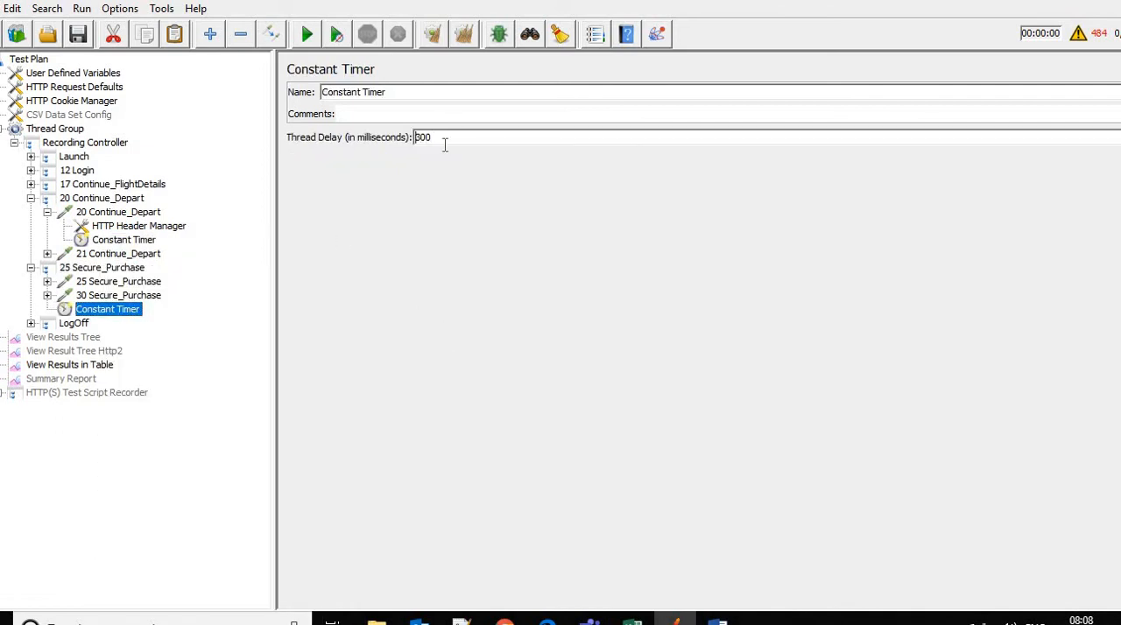
pyautogui.press('Delete')
pyautogui.write('40')
pyautogui.click(102, 242)
pyautogui.click(96, 268)
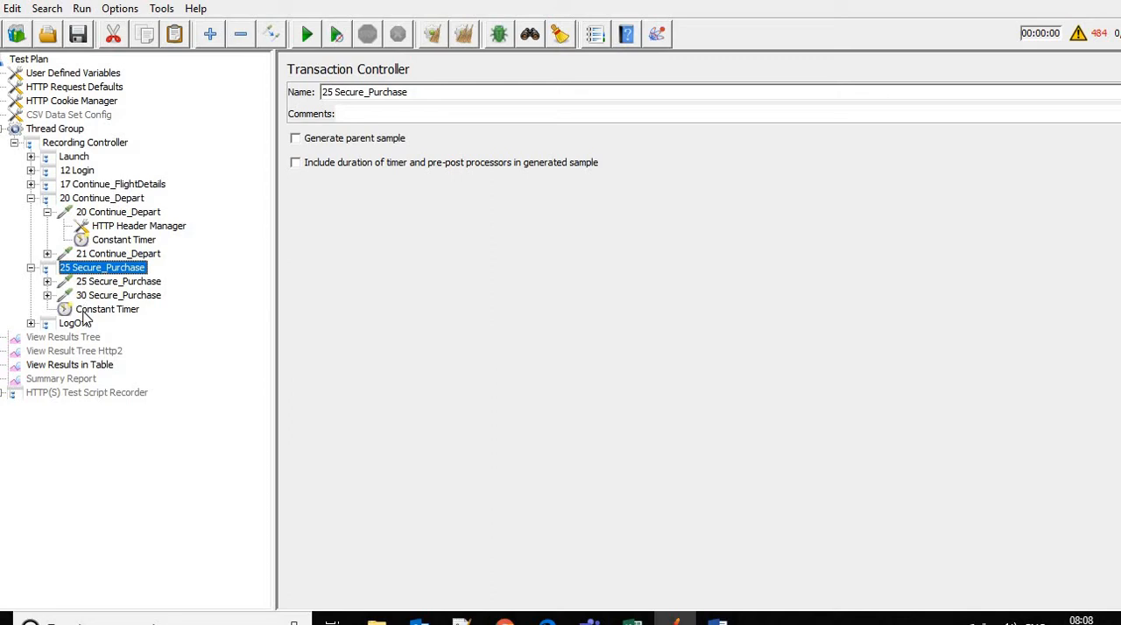
pyautogui.click(86, 315)
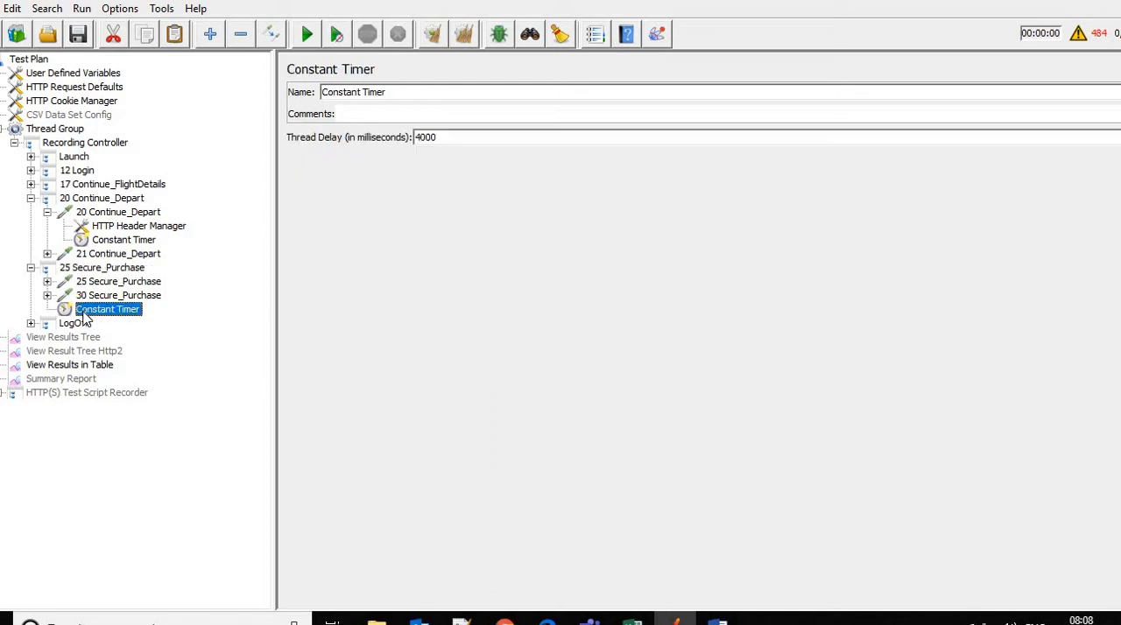
# Run the test plan with the View Results in Table listener open and widen the table's Label column
pyautogui.click(76, 366)
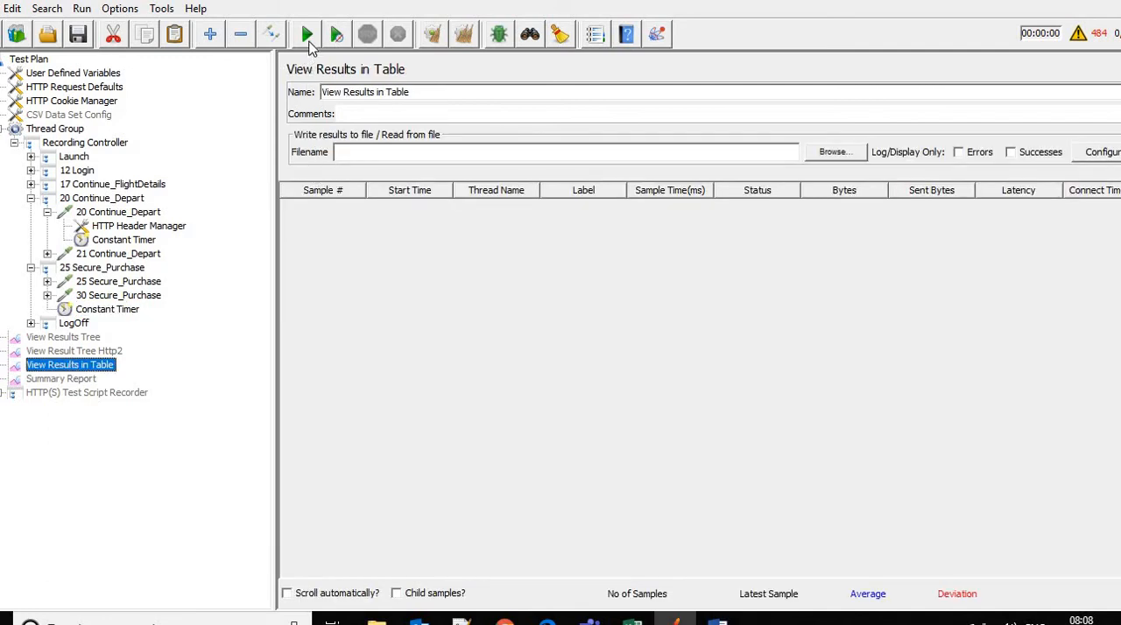
pyautogui.click(309, 44)
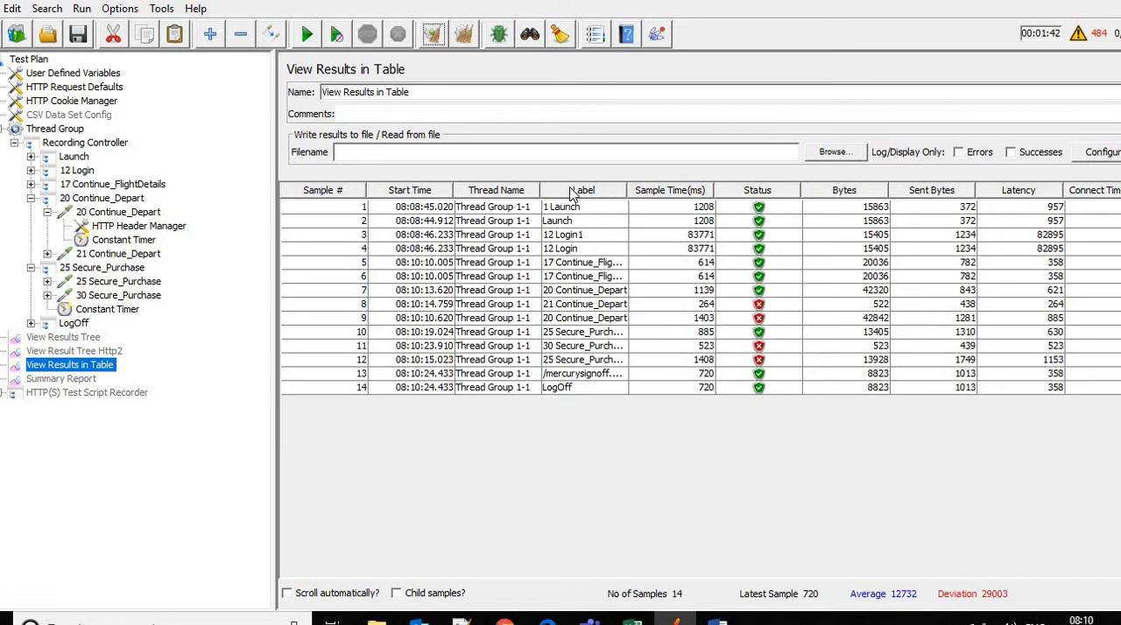
pyautogui.moveTo(627, 190); pyautogui.dragTo(688, 190)
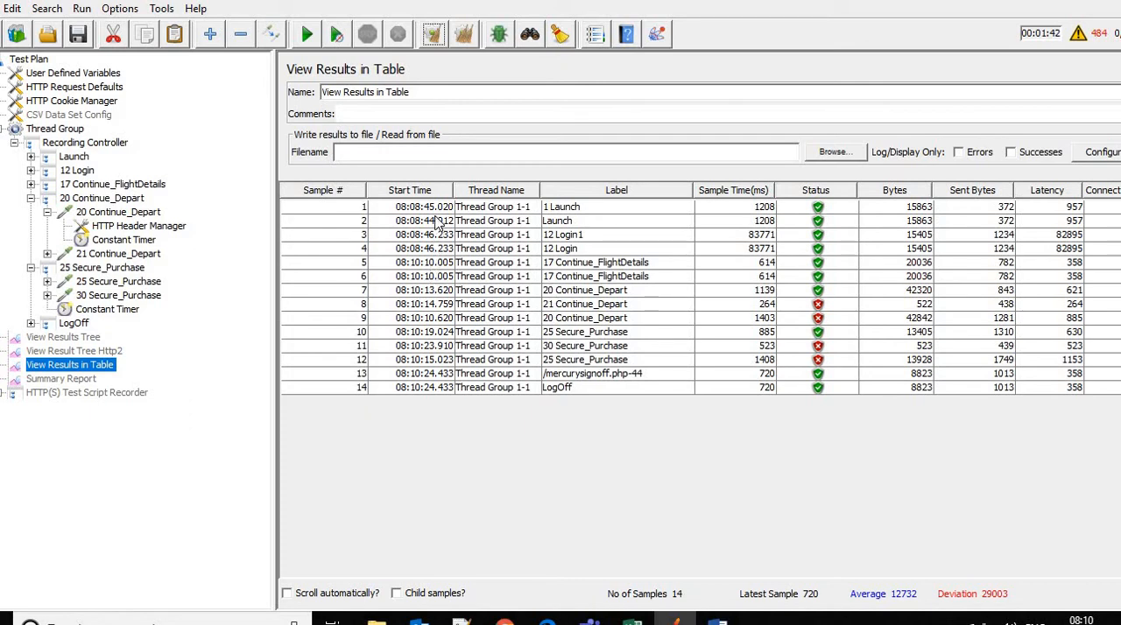
# Compare the start times of the 17 Continue_FlightDetails, 20 Continue_Depart and 21 Continue_Depart samples in the results table
pyautogui.click(433, 279)
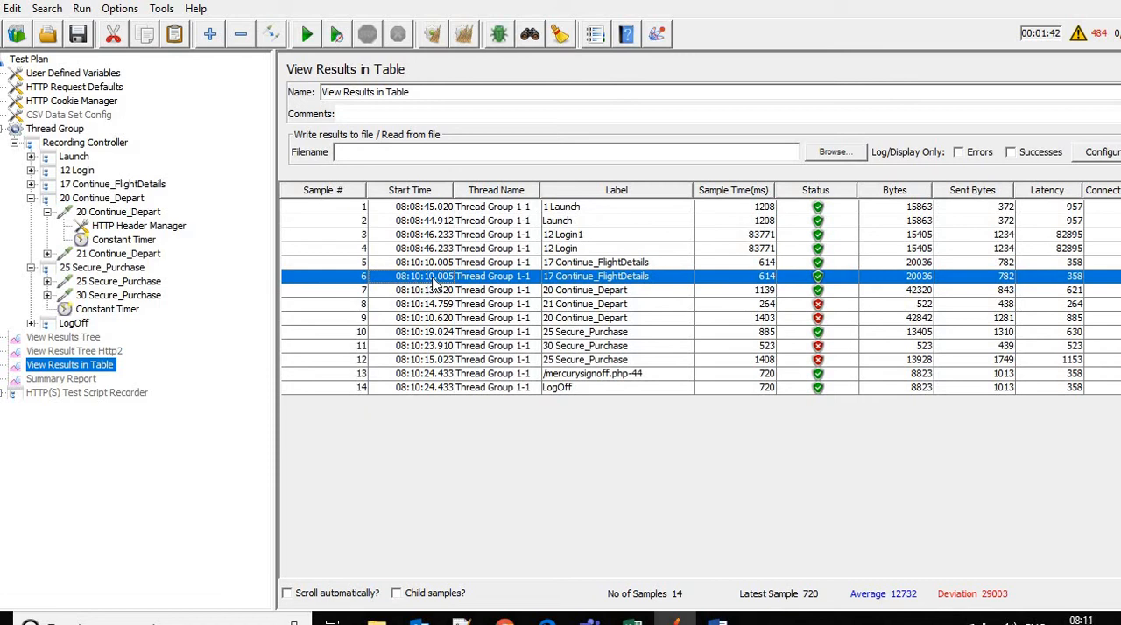
pyautogui.click(406, 320)
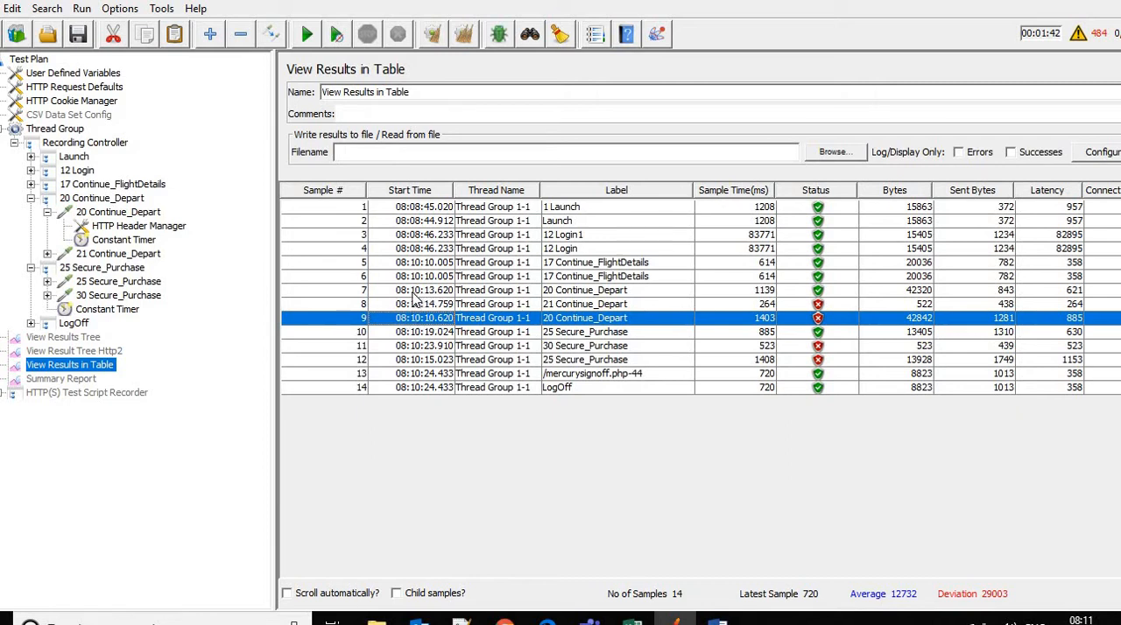
pyautogui.click(396, 294)
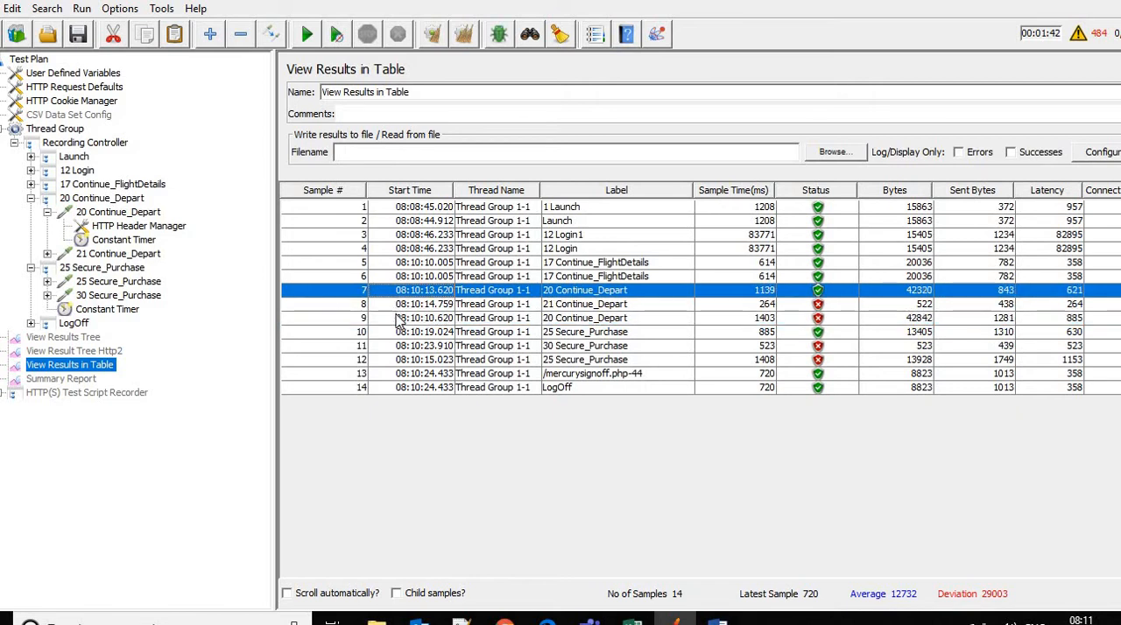
pyautogui.click(396, 320)
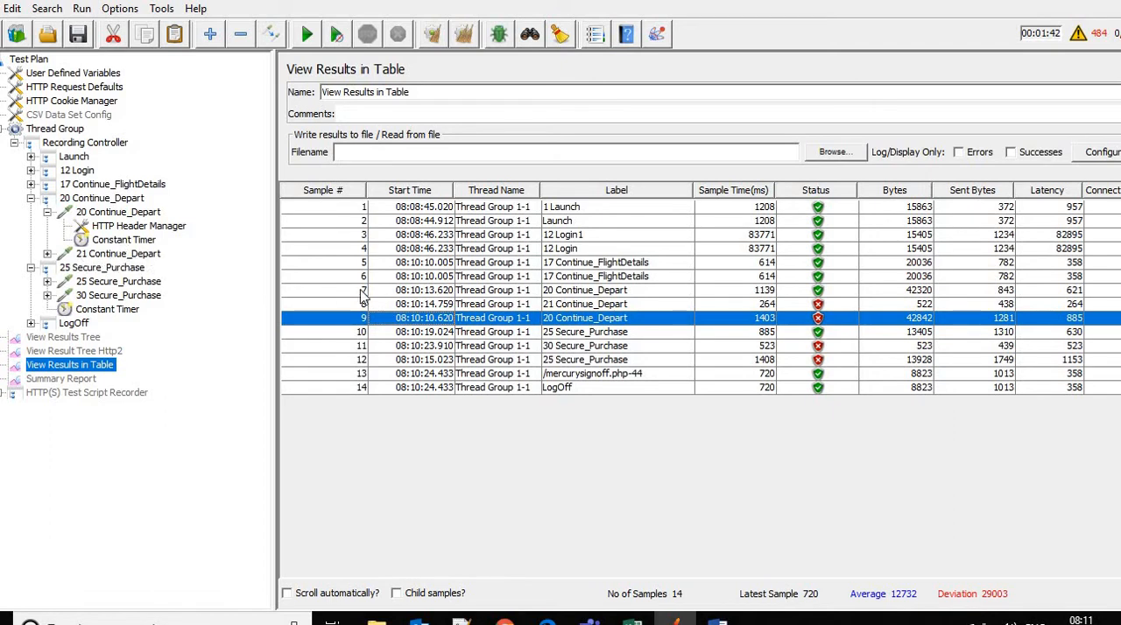
pyautogui.click(427, 306)
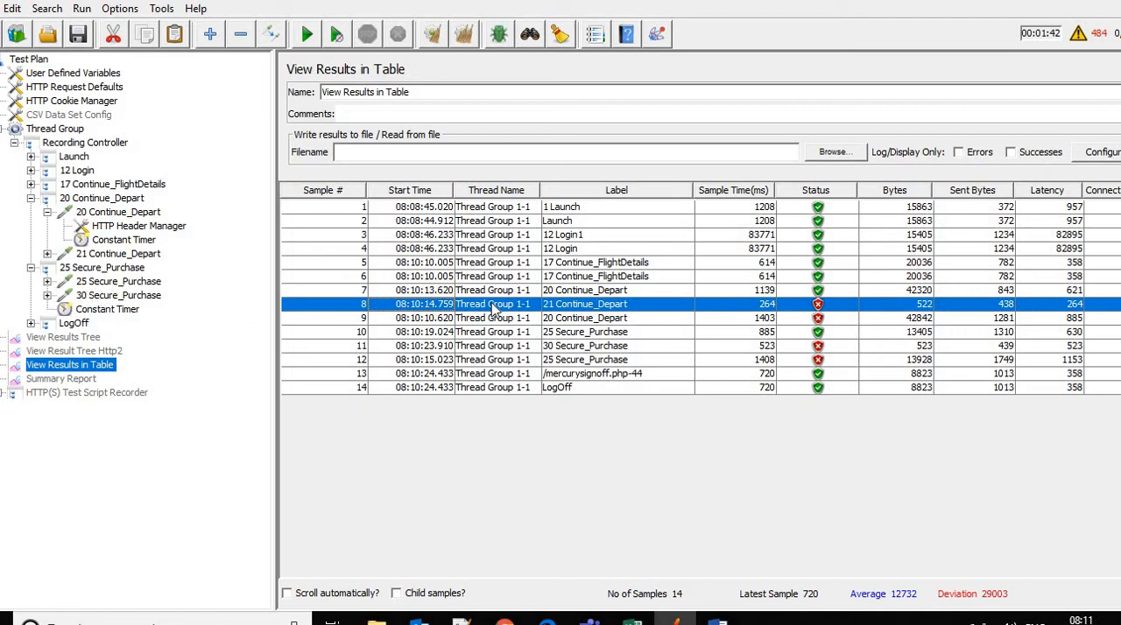
# Compare the start times of the 25 Secure_Purchase and 30 Secure_Purchase samples with the preceding 20 and 21 Continue_Depart samples in the results table
pyautogui.click(557, 338)
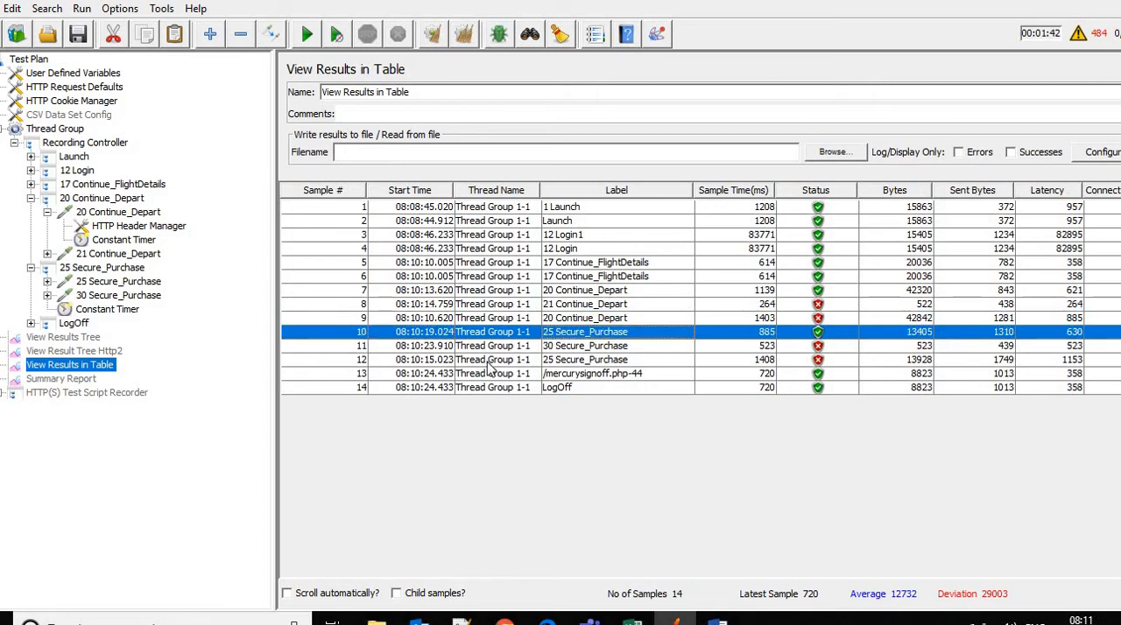
pyautogui.click(433, 308)
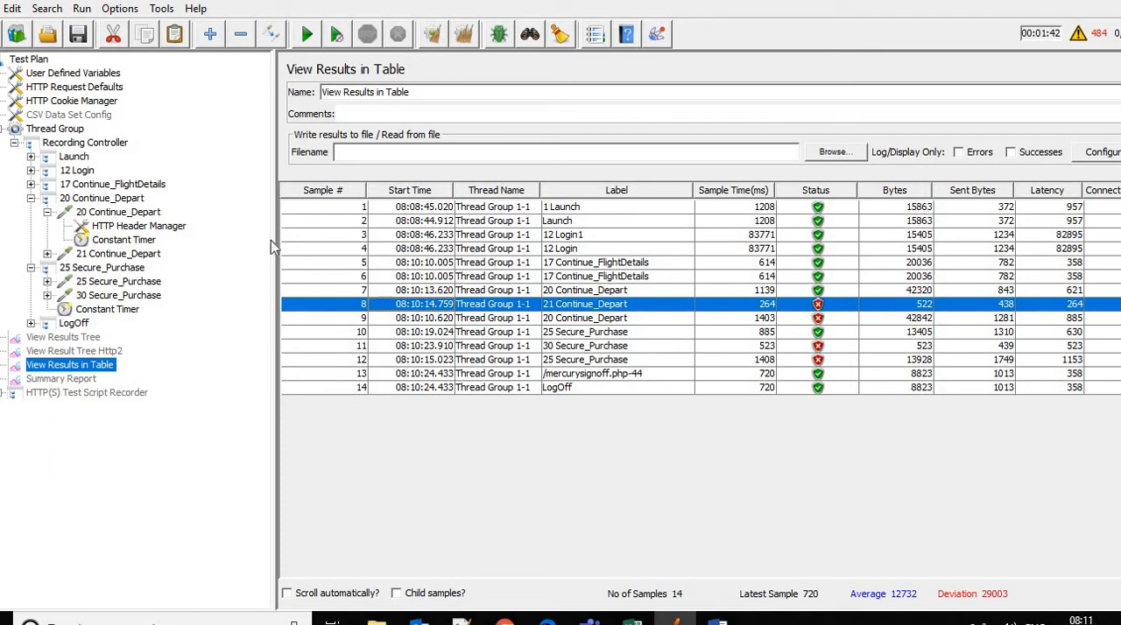
pyautogui.click(30, 199)
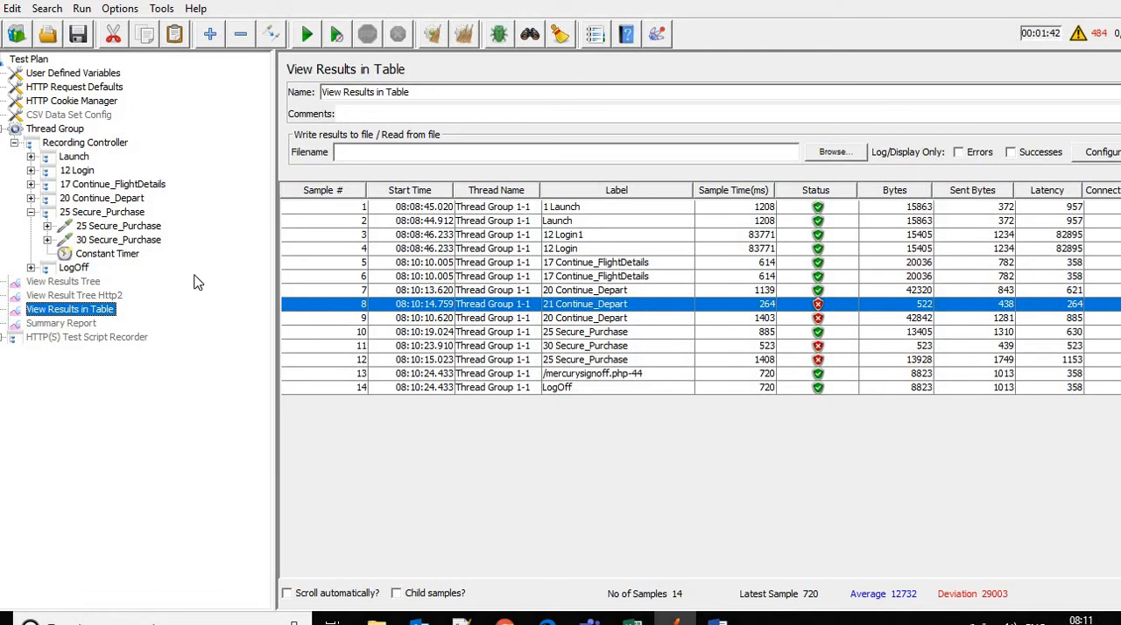
pyautogui.click(453, 319)
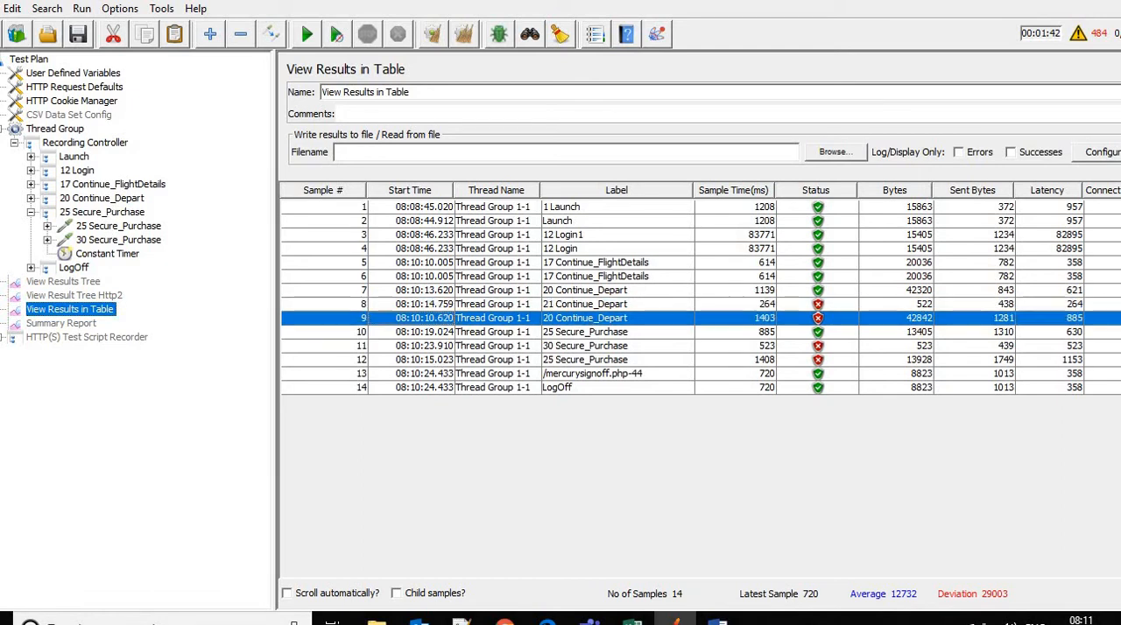
pyautogui.click(418, 305)
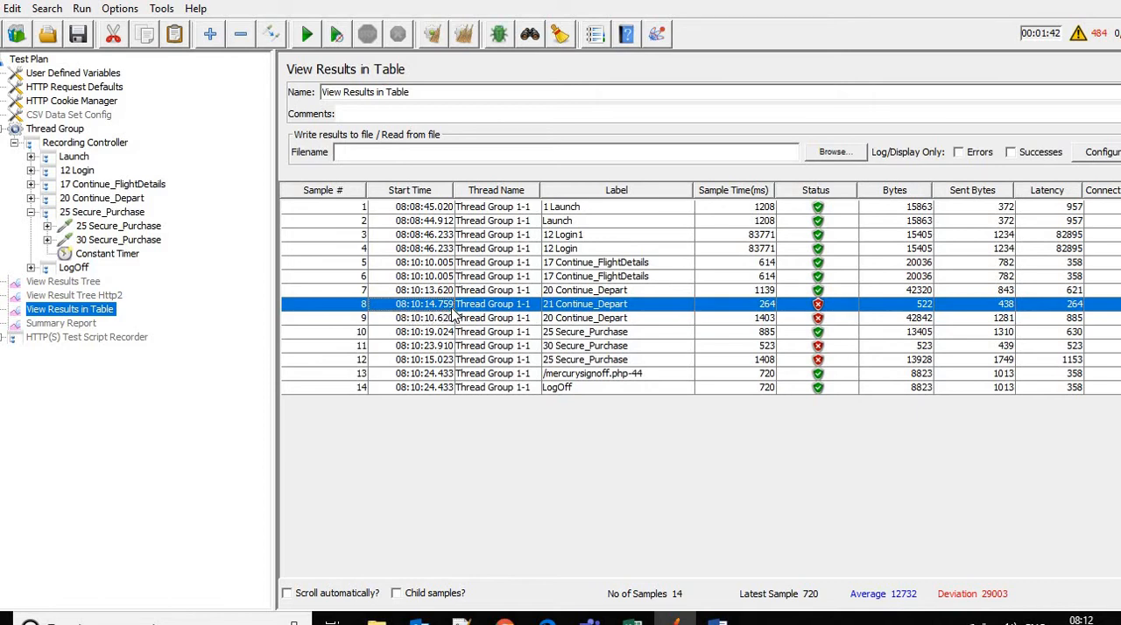
pyautogui.click(432, 366)
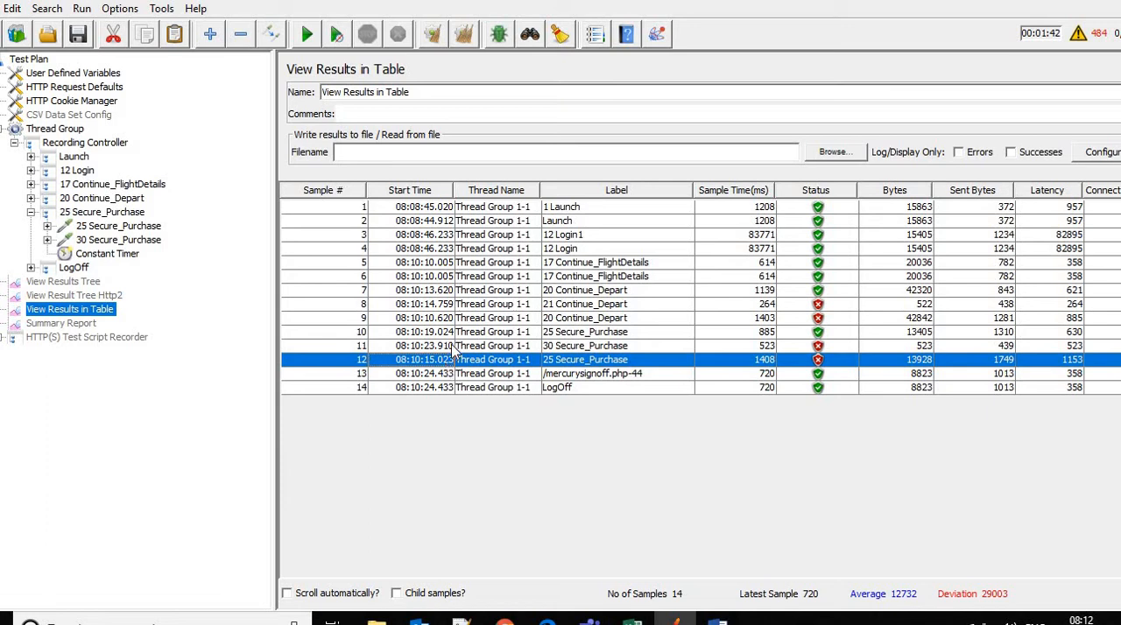
pyautogui.click(447, 334)
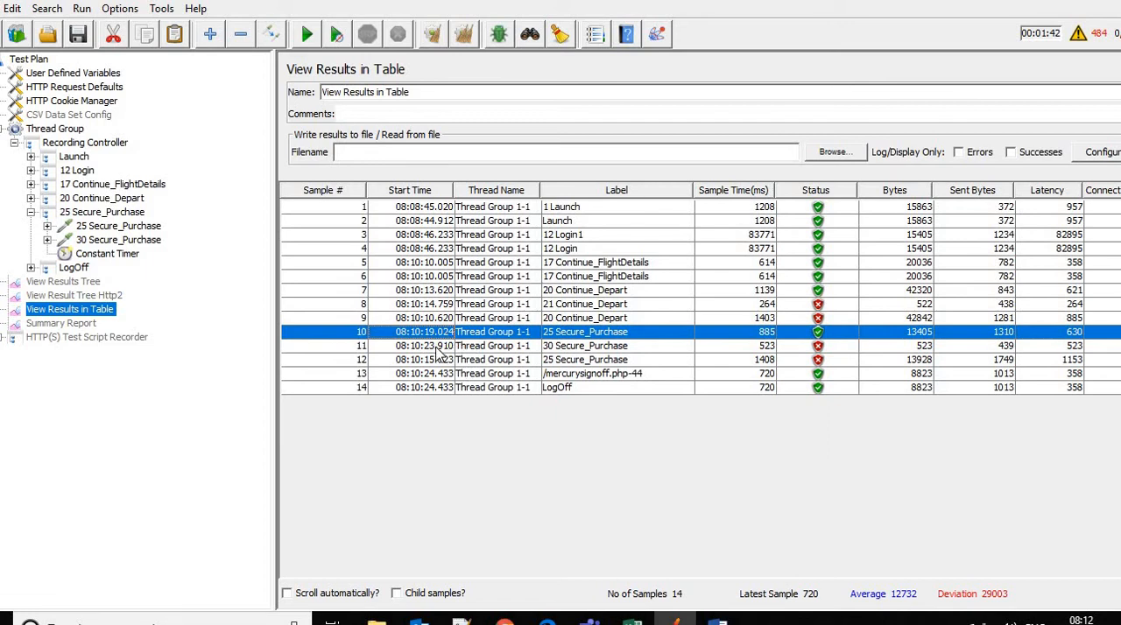
pyautogui.click(440, 347)
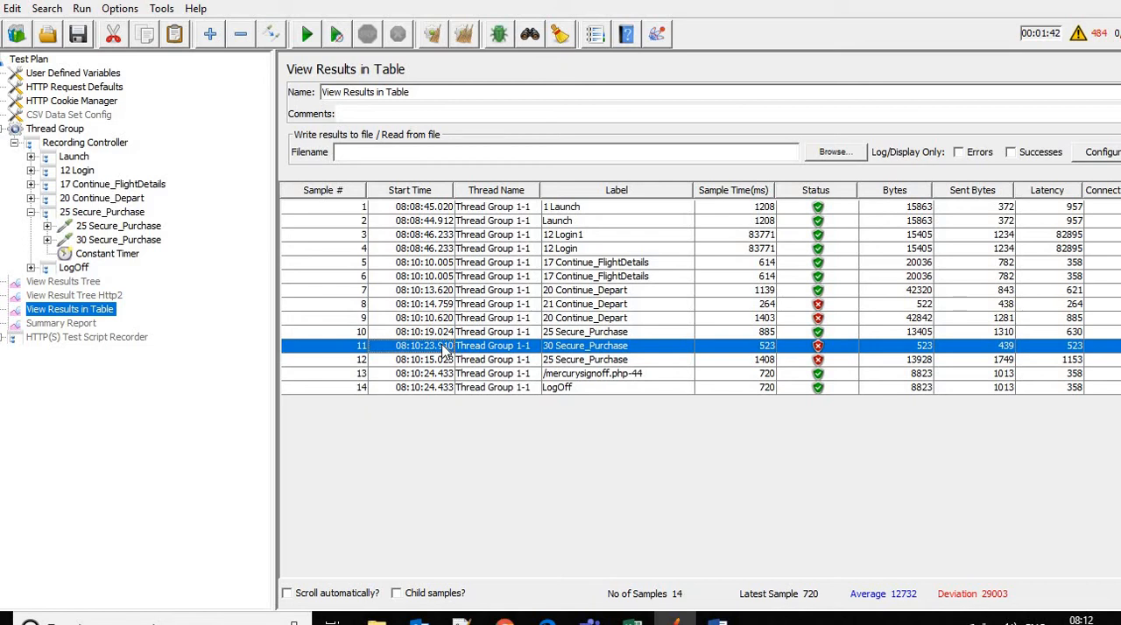
# Review the thread delays of the Constant Timers under the 20 Continue_Depart request and the 25 Secure_Purchase controller
pyautogui.click(30, 199)
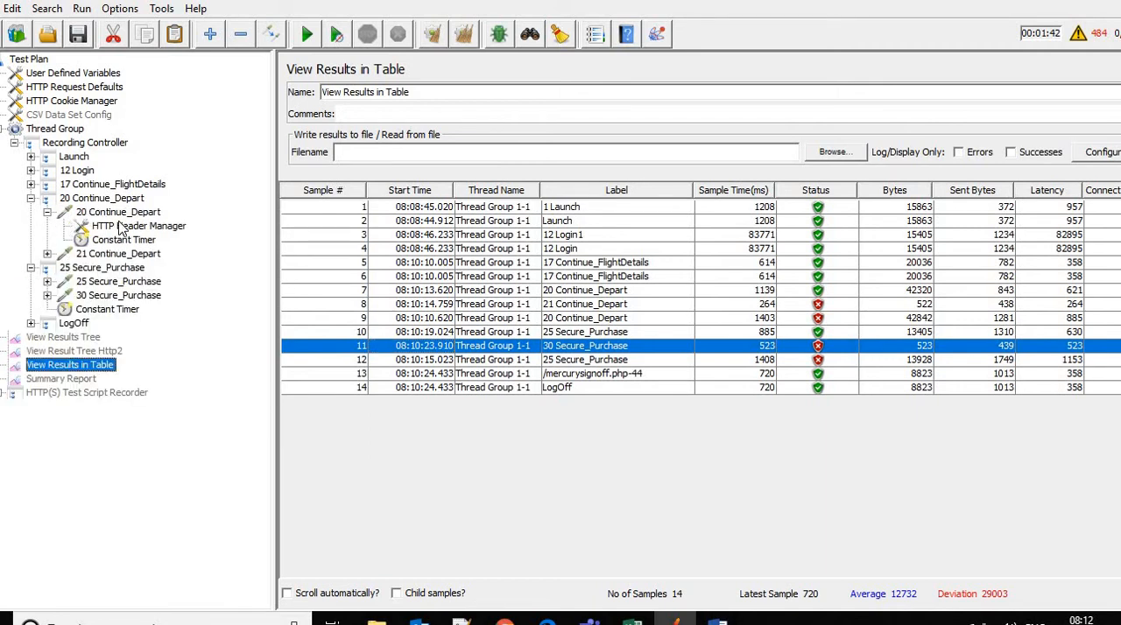
pyautogui.click(120, 213)
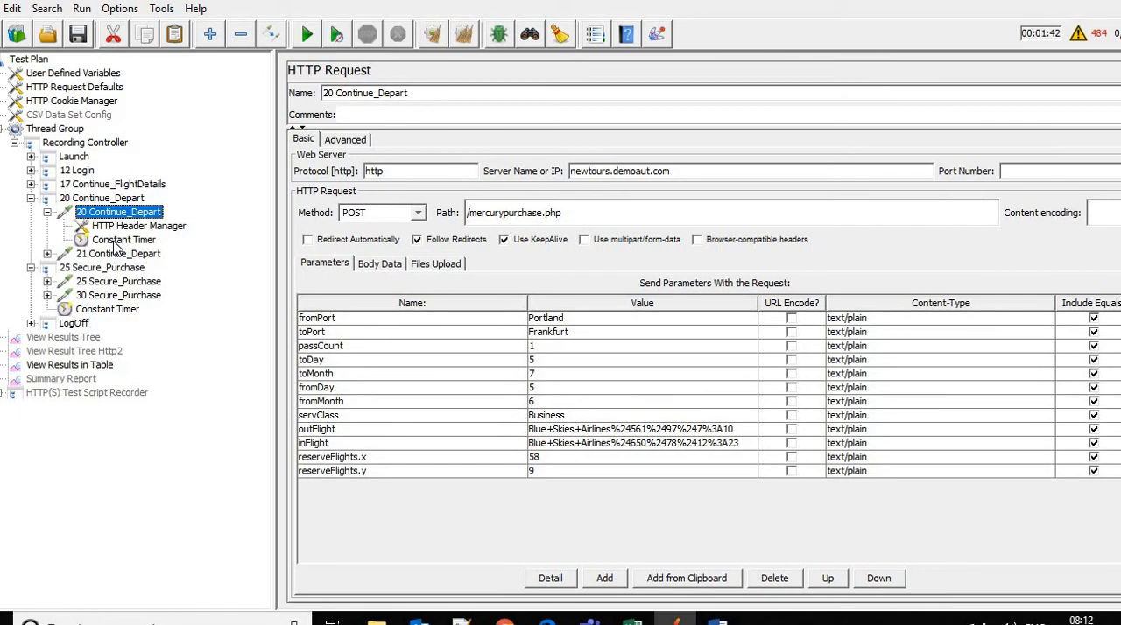
pyautogui.click(114, 241)
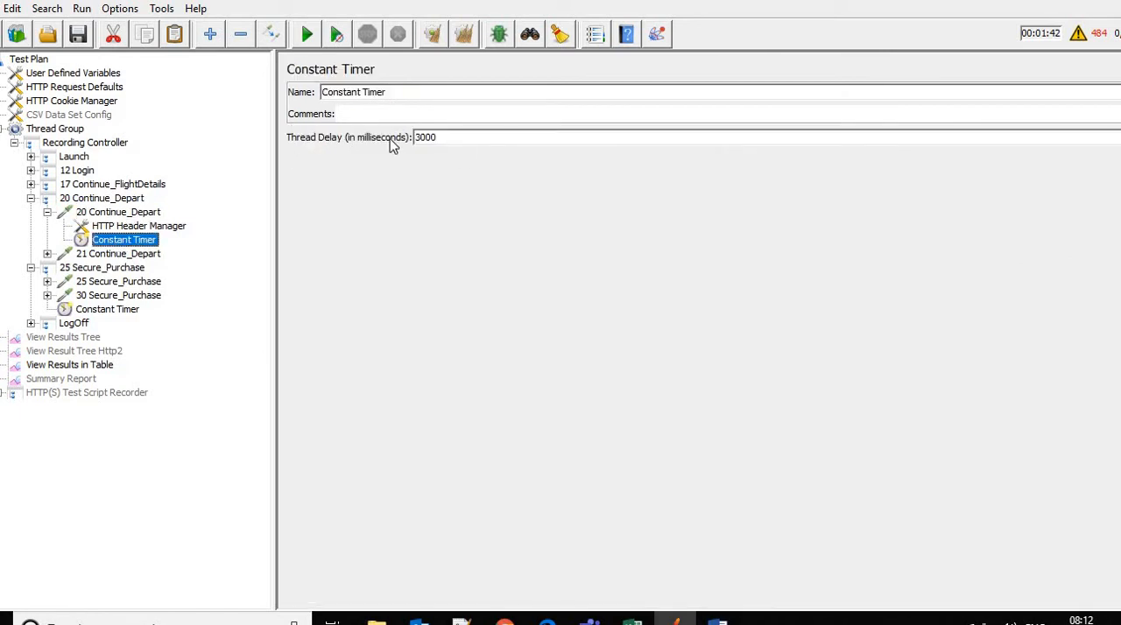
pyautogui.hotkey('ctrl', 'a')
pyautogui.click(89, 312)
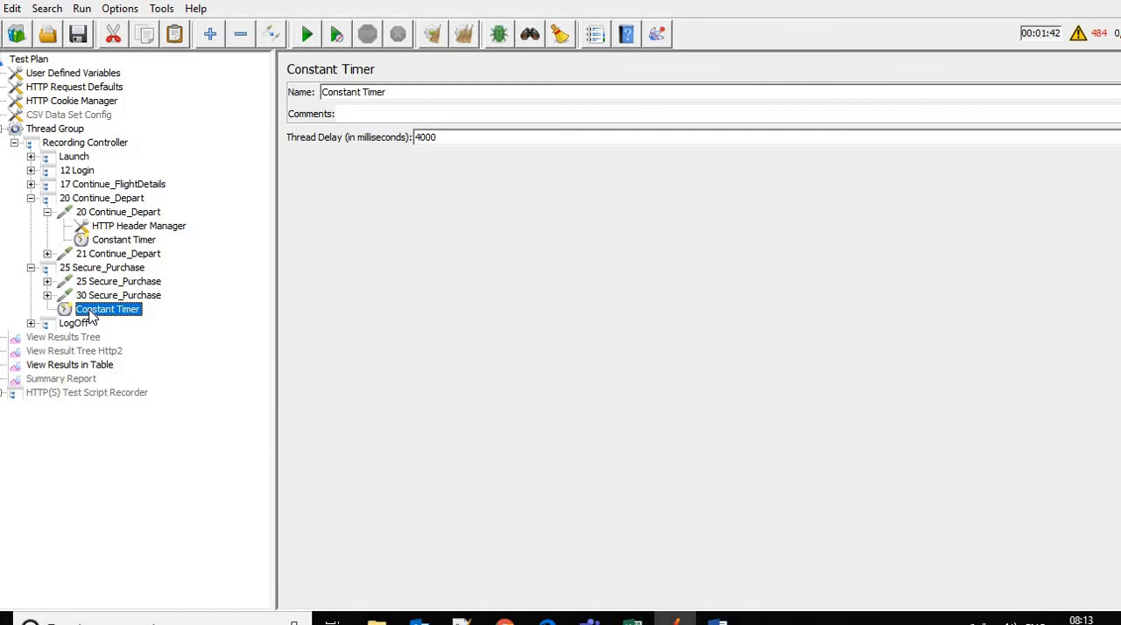
# Disable the 20 Continue_Depart request's Constant Timer and move the 25 Secure_Purchase controller's Constant Timer directly under the Recording Controller
pyautogui.click(129, 244)
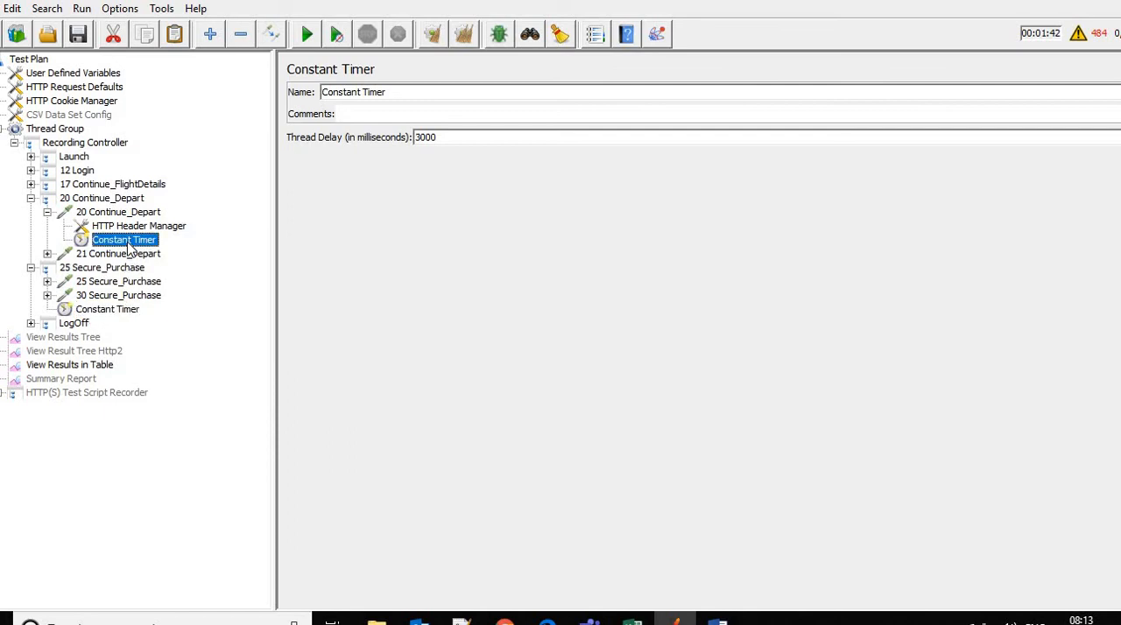
pyautogui.click(114, 311)
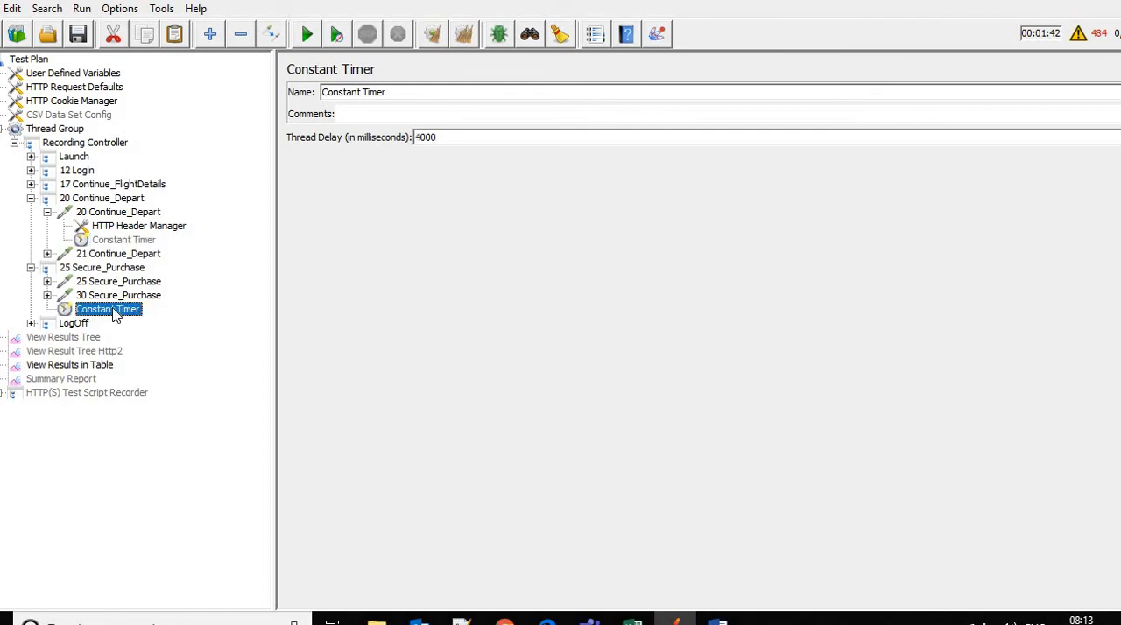
pyautogui.moveTo(115, 315); pyautogui.dragTo(88, 146)
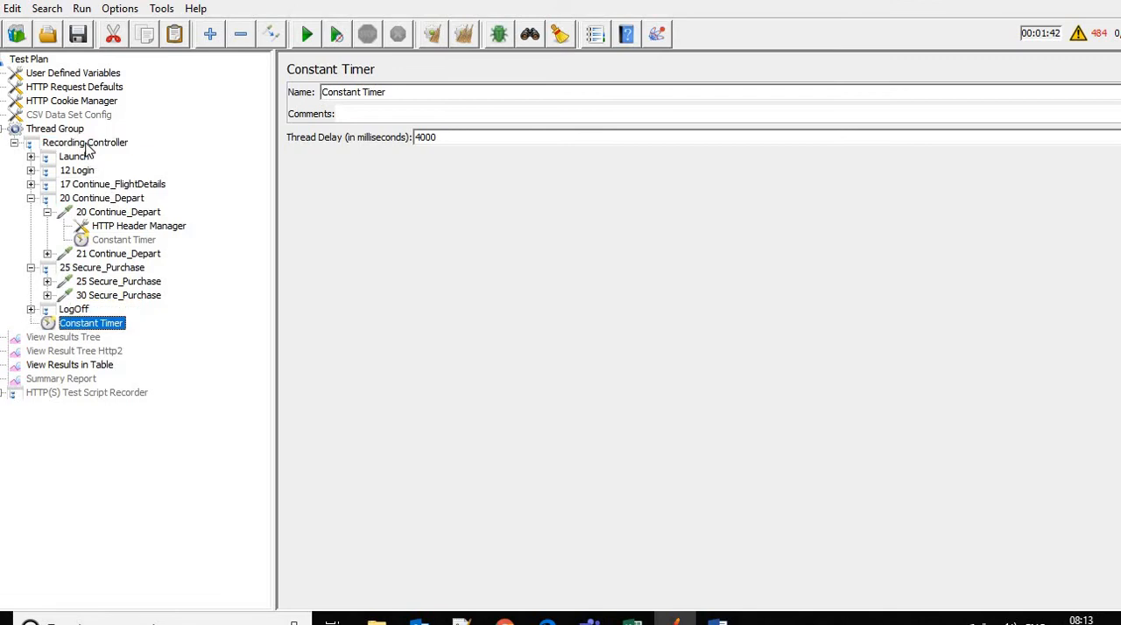
pyautogui.click(31, 199)
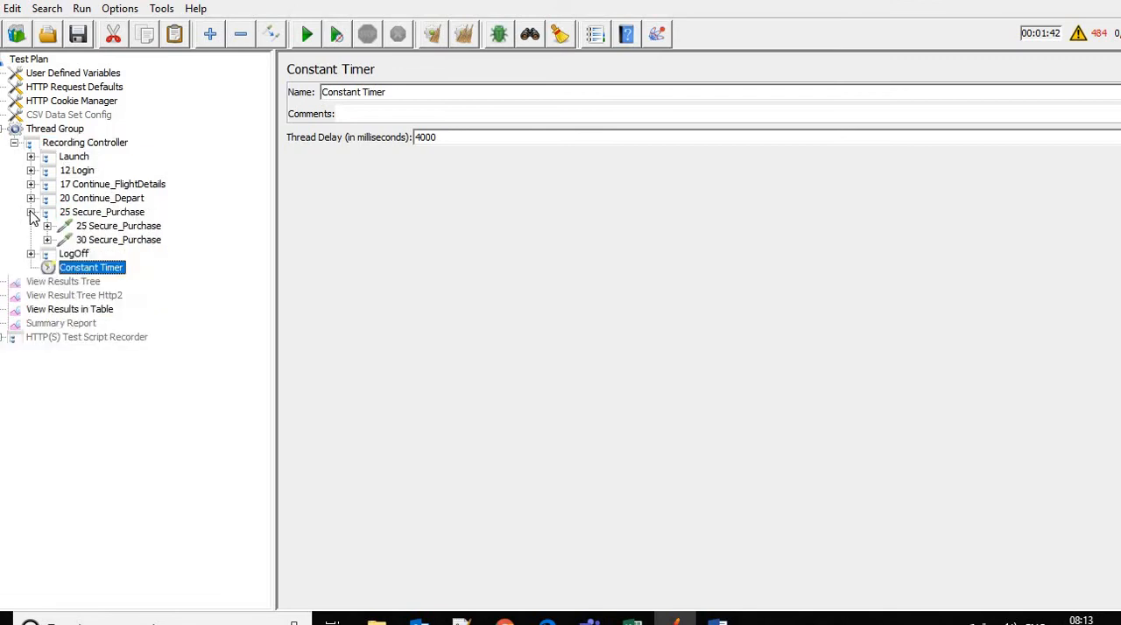
pyautogui.click(31, 213)
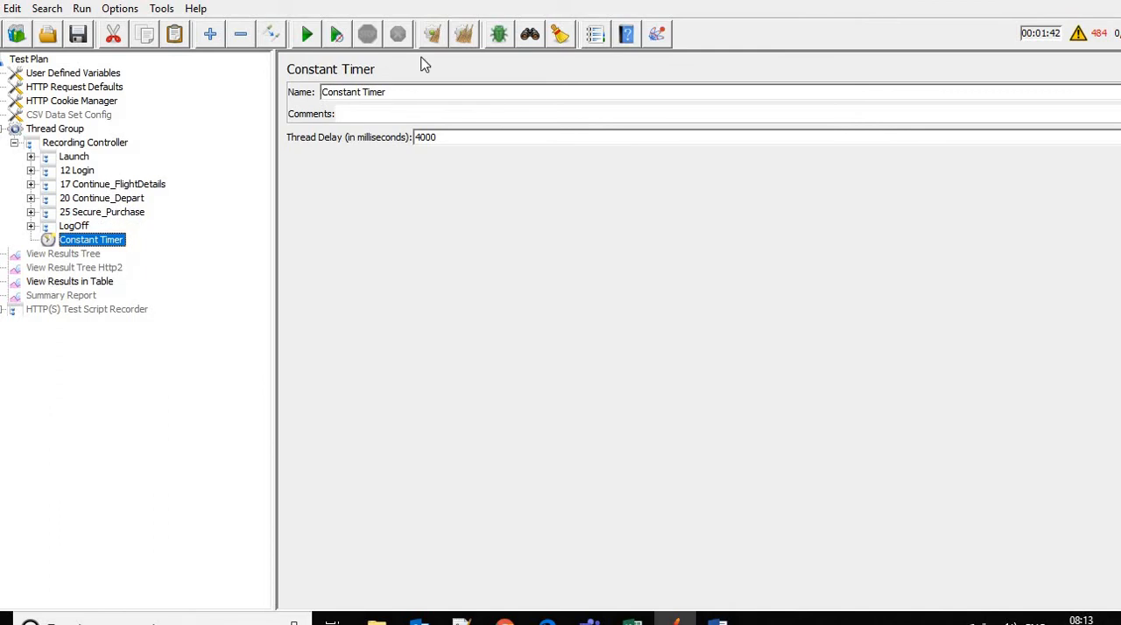
# Clear all previous results and run the test plan with the View Results in Table listener open
pyautogui.click(465, 39)
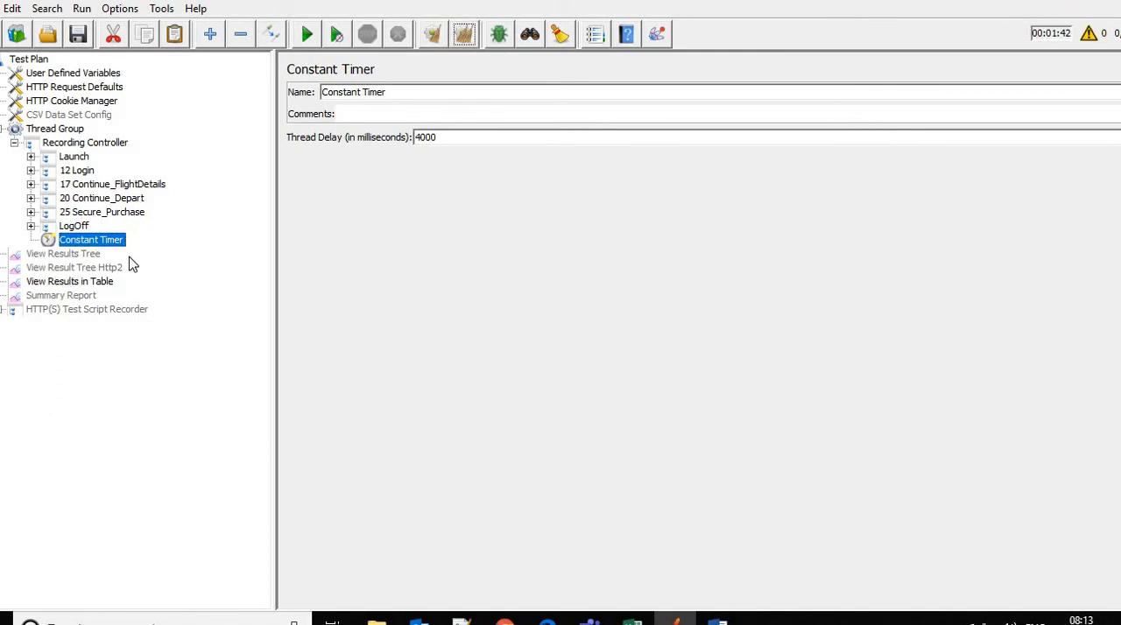
pyautogui.click(77, 282)
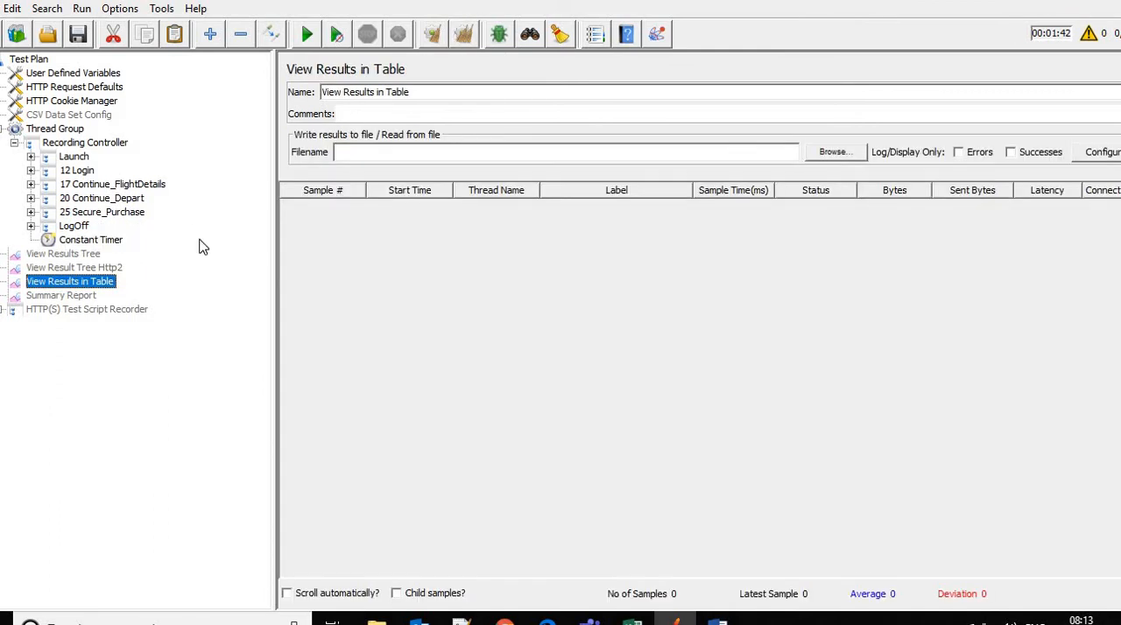
pyautogui.click(308, 47)
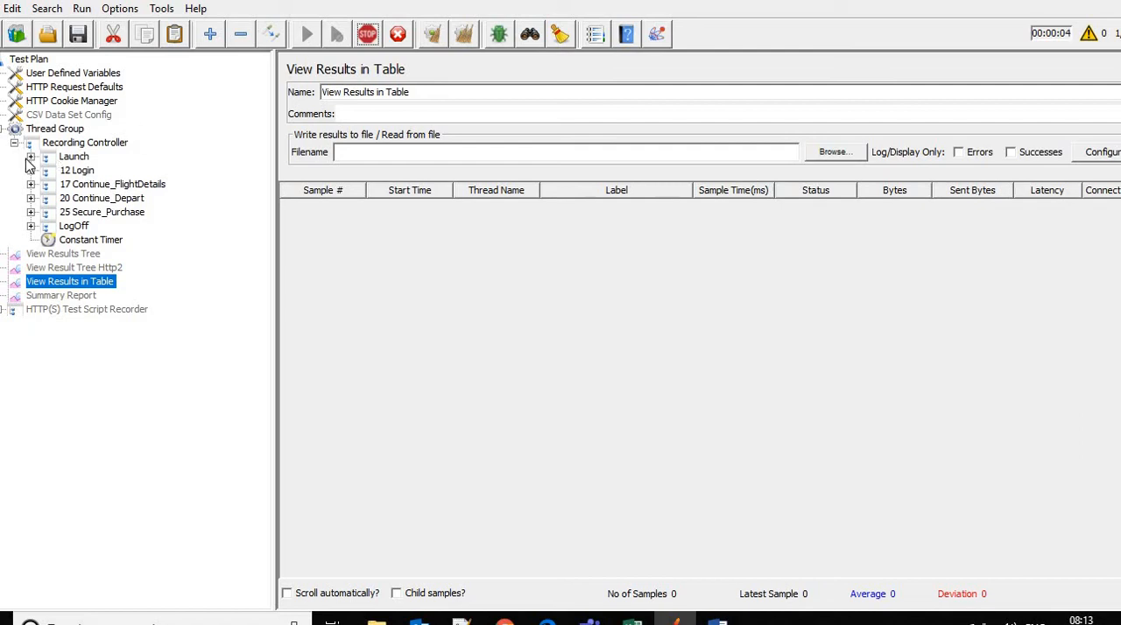
# Check the thread delay of the Recording Controller's Constant Timer during the run and return to the results table
pyautogui.click(85, 146)
pyautogui.click(58, 282)
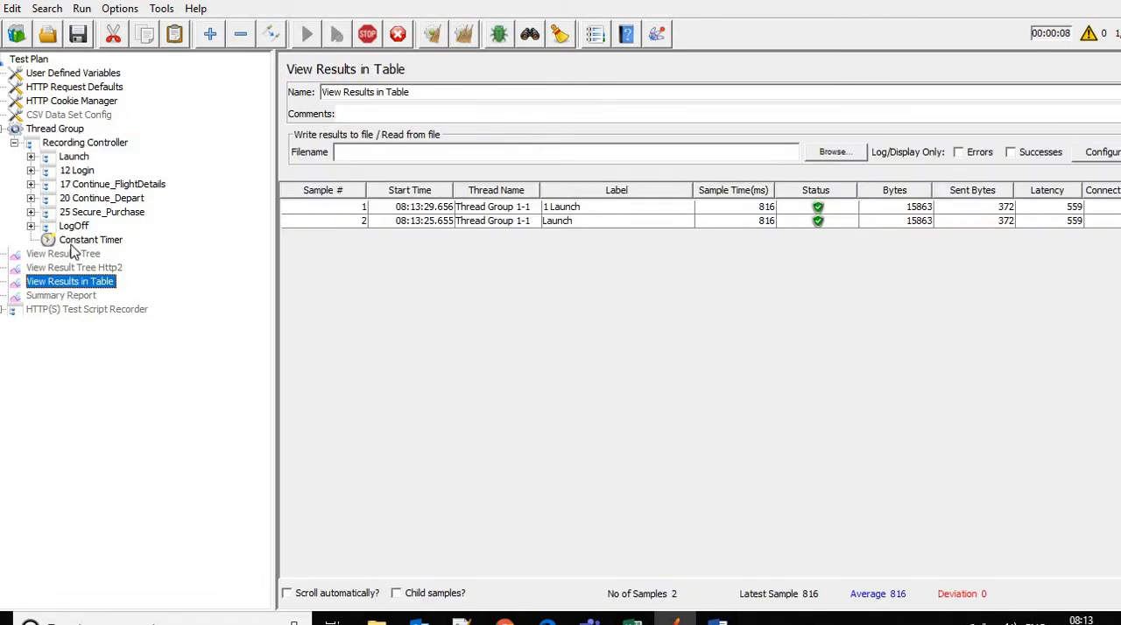
pyautogui.click(83, 241)
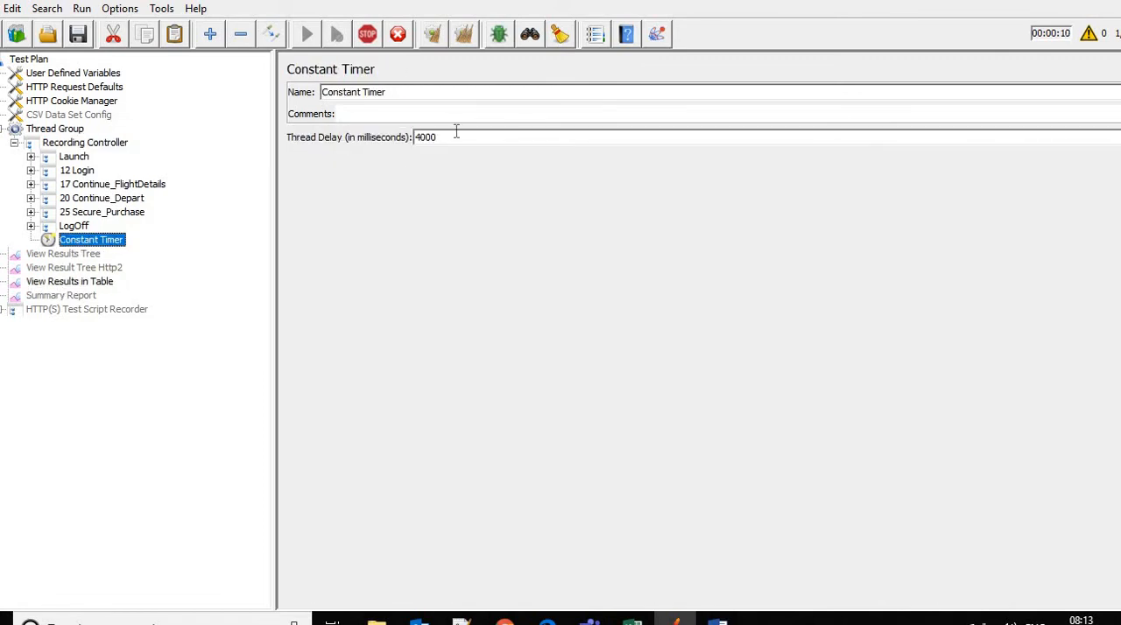
pyautogui.click(87, 284)
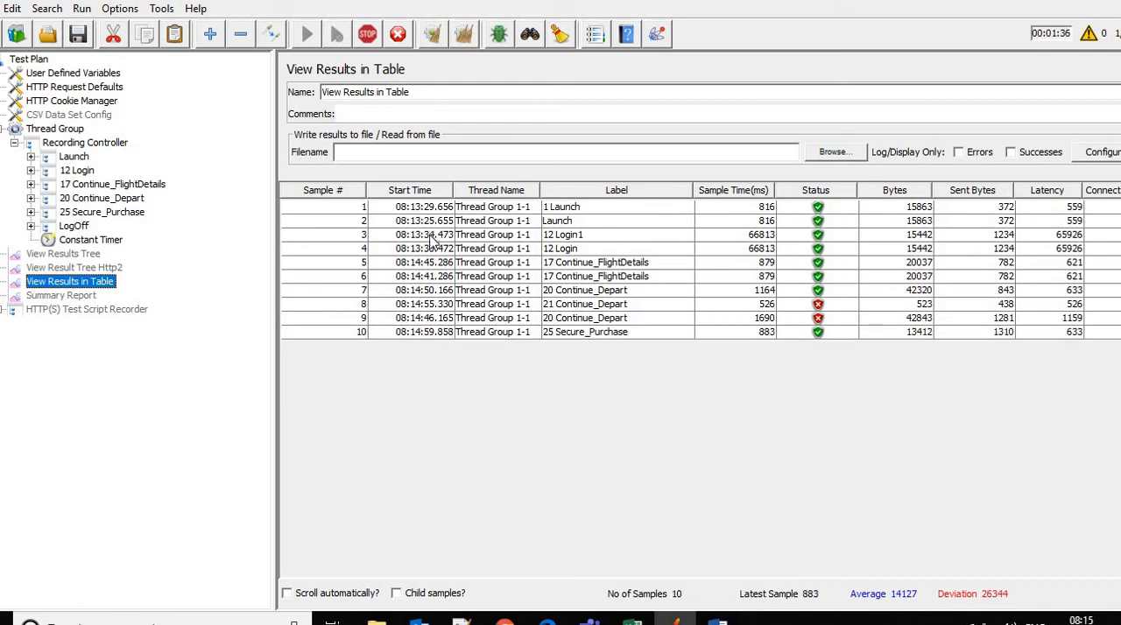
# Compare the start times of the 12 Login, 17 Continue_FlightDetails, 20 Continue_Depart and 21 Continue_Depart samples in the new results
pyautogui.click(431, 249)
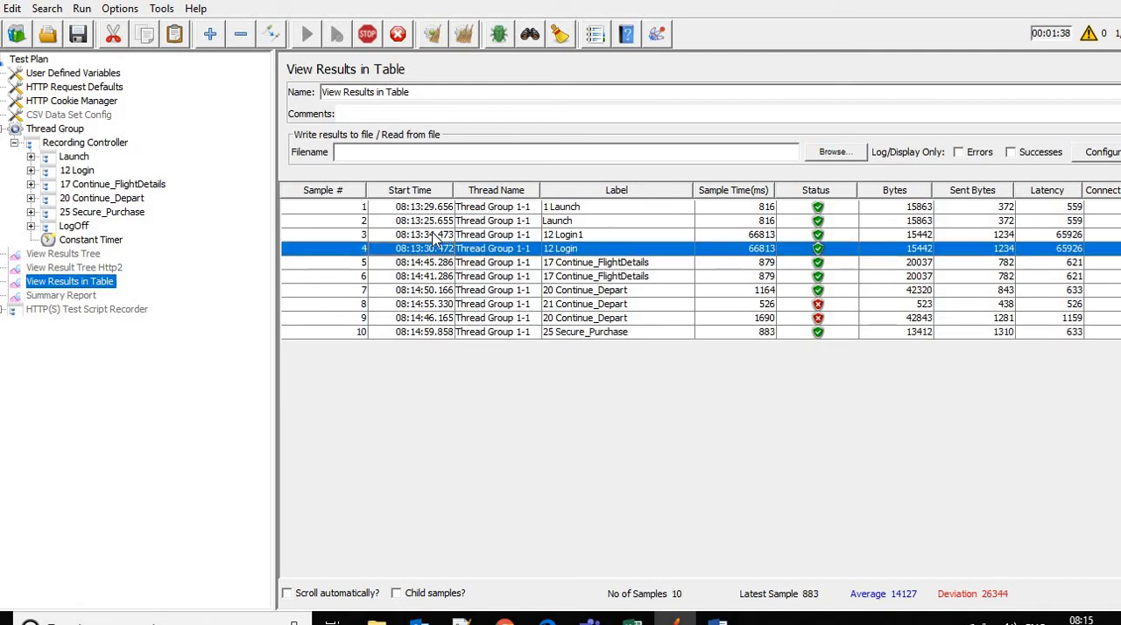
pyautogui.click(434, 234)
pyautogui.click(435, 245)
pyautogui.click(430, 235)
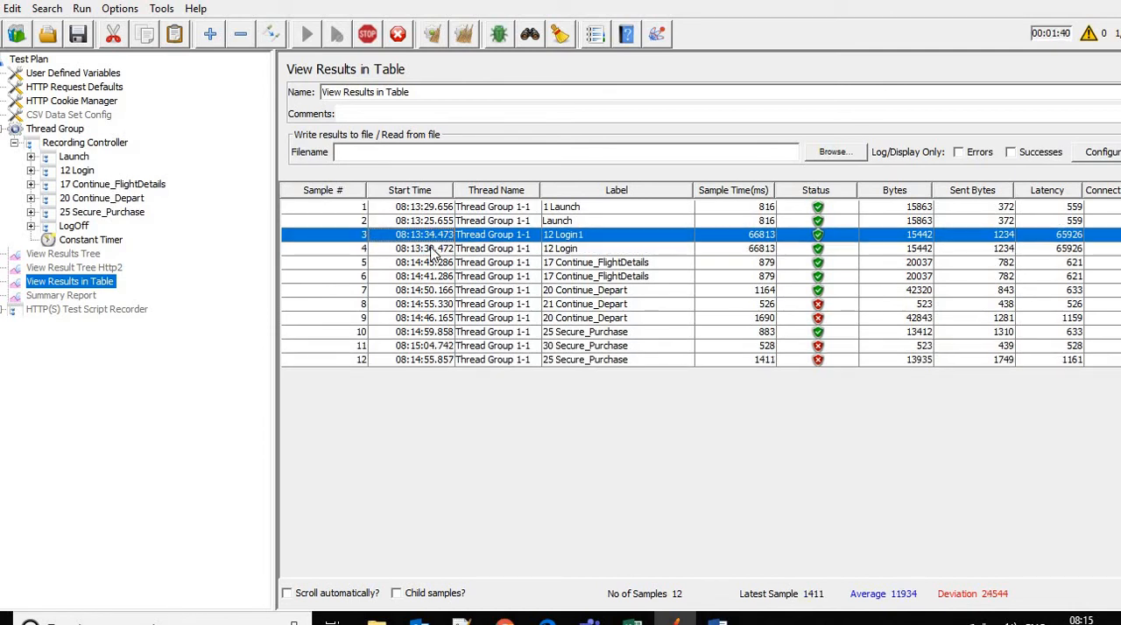
pyautogui.click(429, 251)
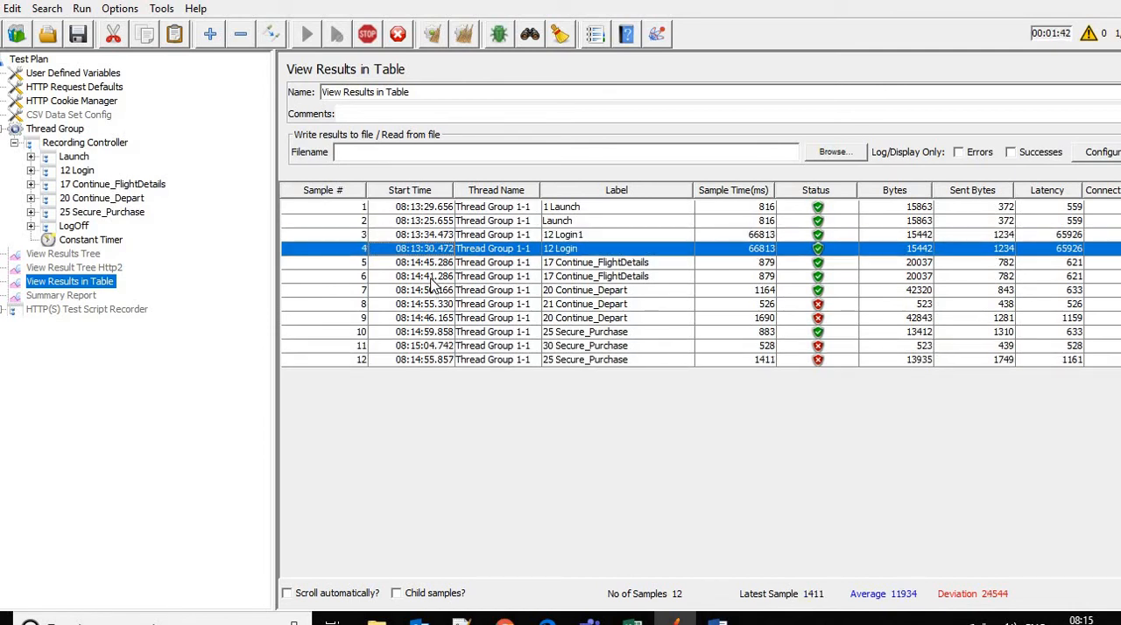
pyautogui.click(437, 277)
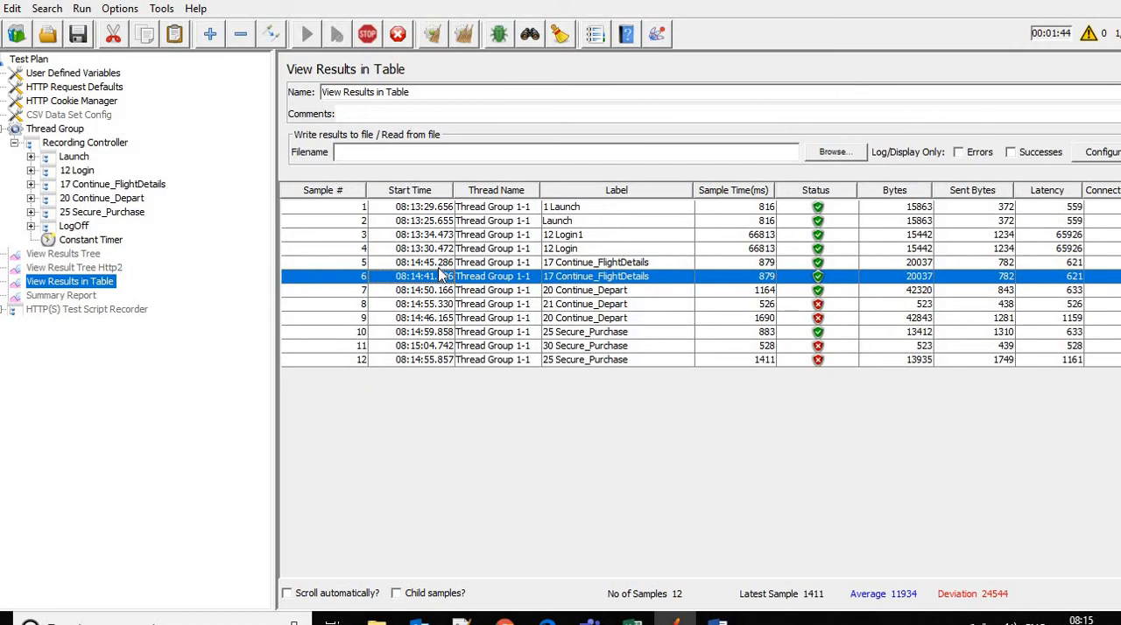
pyautogui.click(438, 266)
pyautogui.click(442, 276)
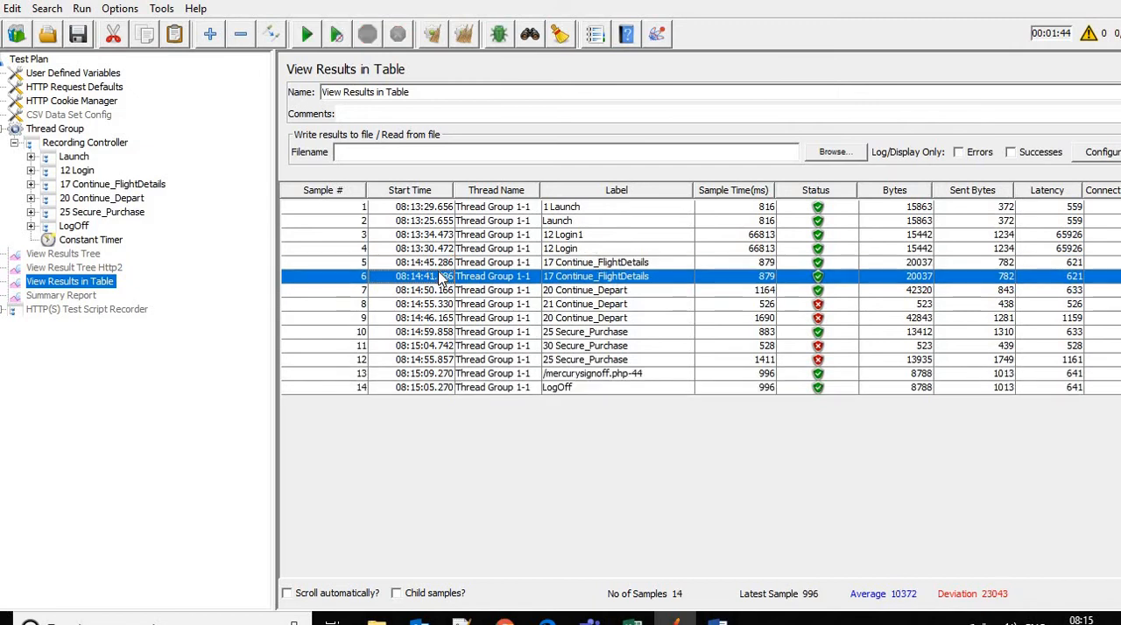
pyautogui.click(440, 319)
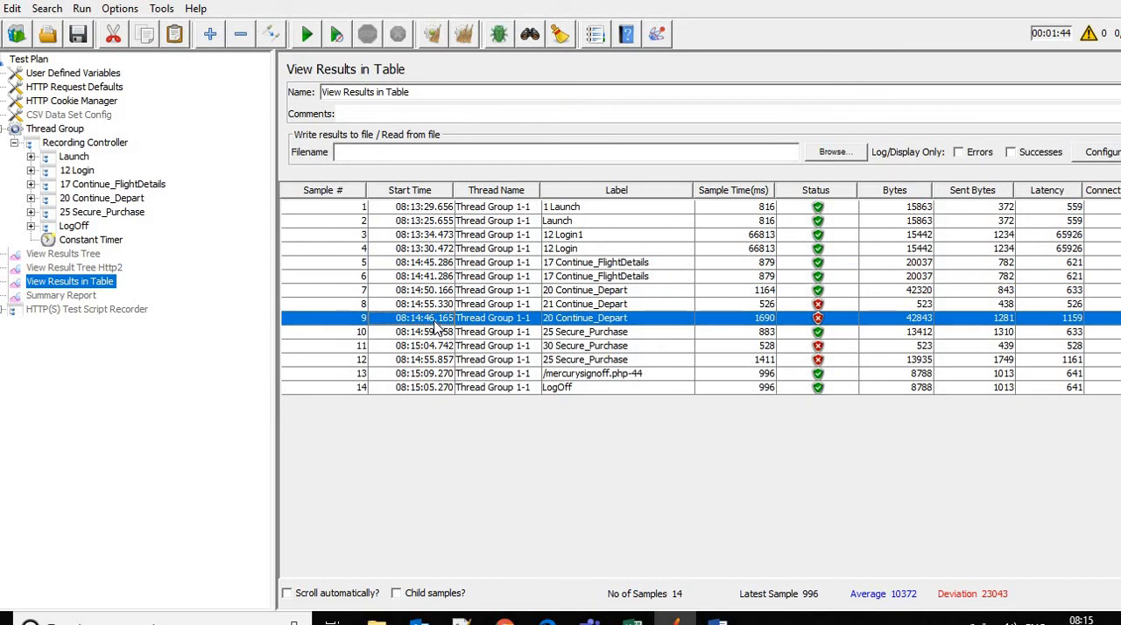
pyautogui.click(440, 294)
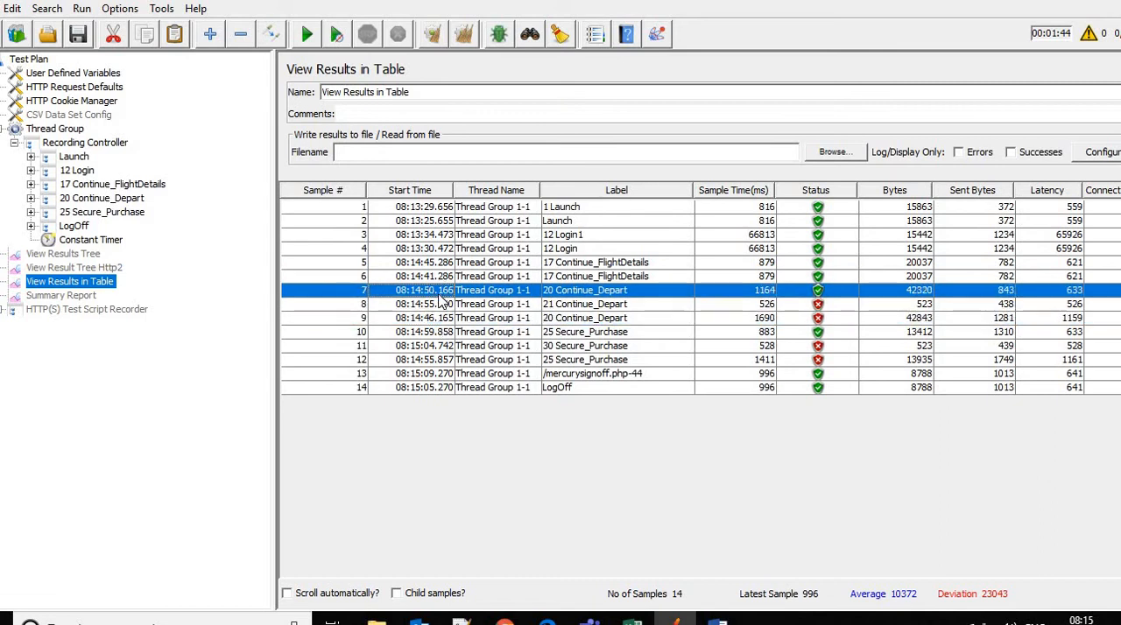
pyautogui.click(433, 306)
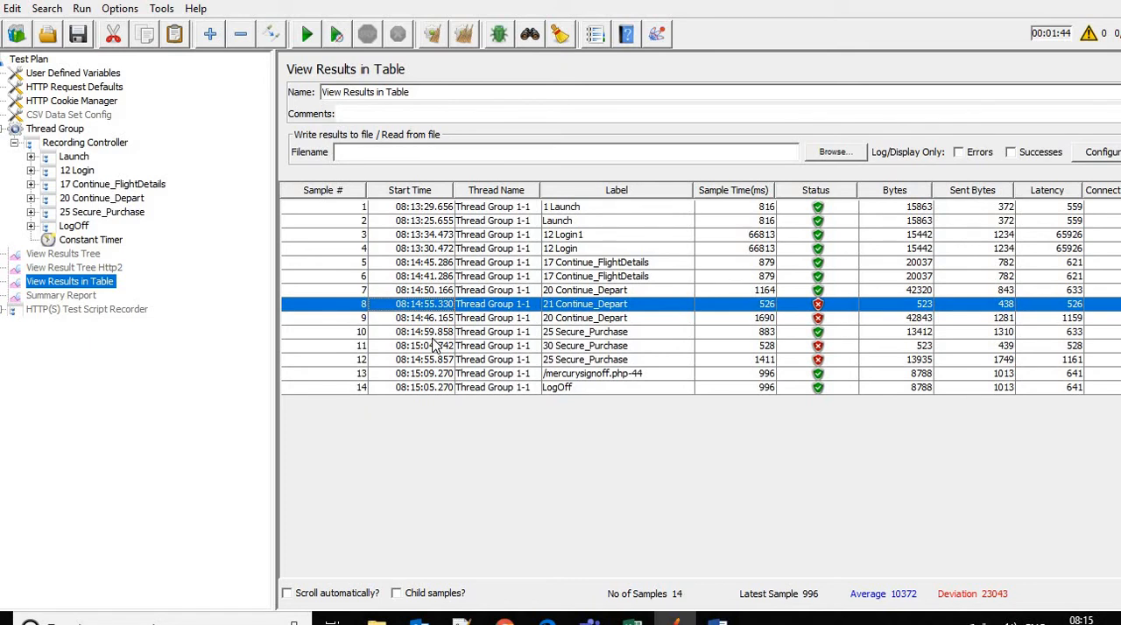
# Disable the Recording Controller's Constant Timer and add a Uniform Random Timer under the 20 Continue_Depart request
pyautogui.click(79, 241)
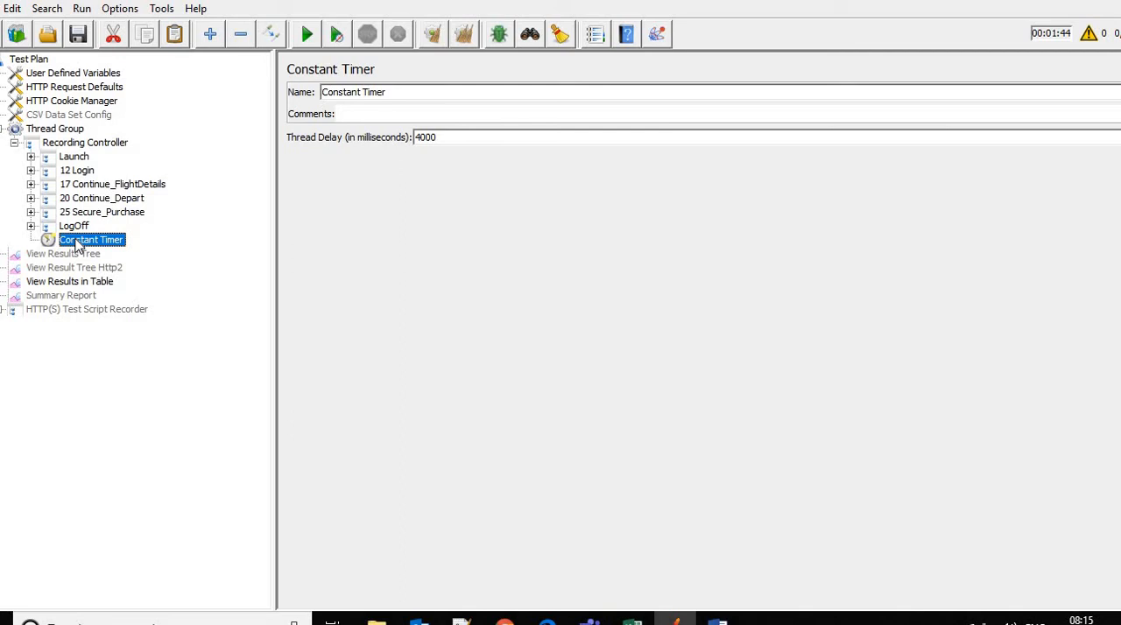
pyautogui.click(31, 199)
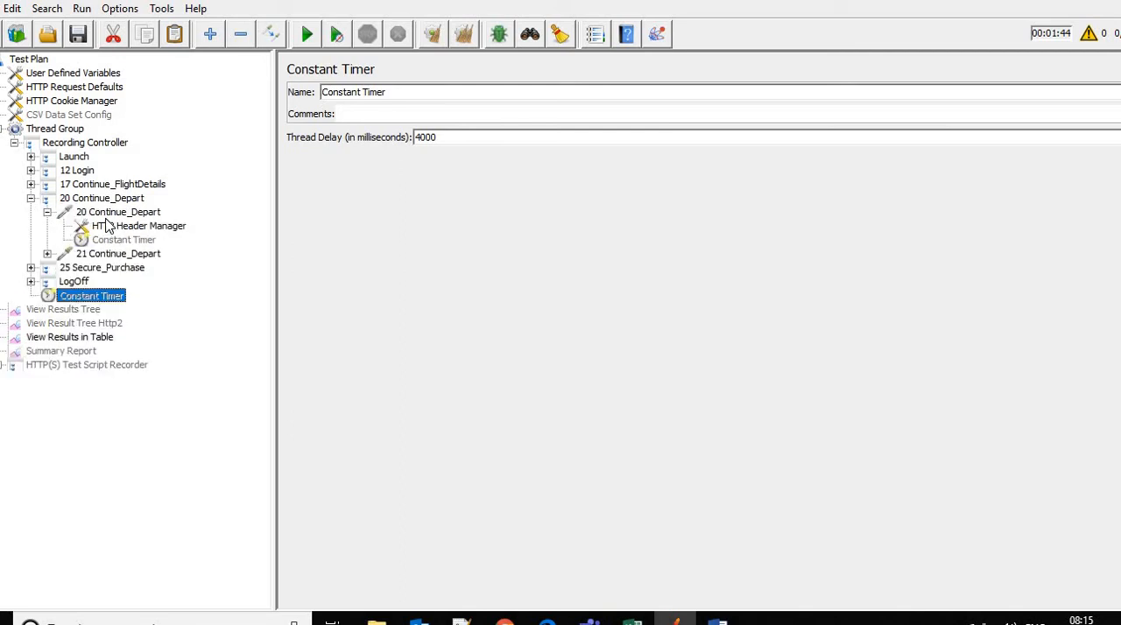
pyautogui.click(103, 213)
pyautogui.rightClick(101, 212)
pyautogui.moveTo(295, 226)
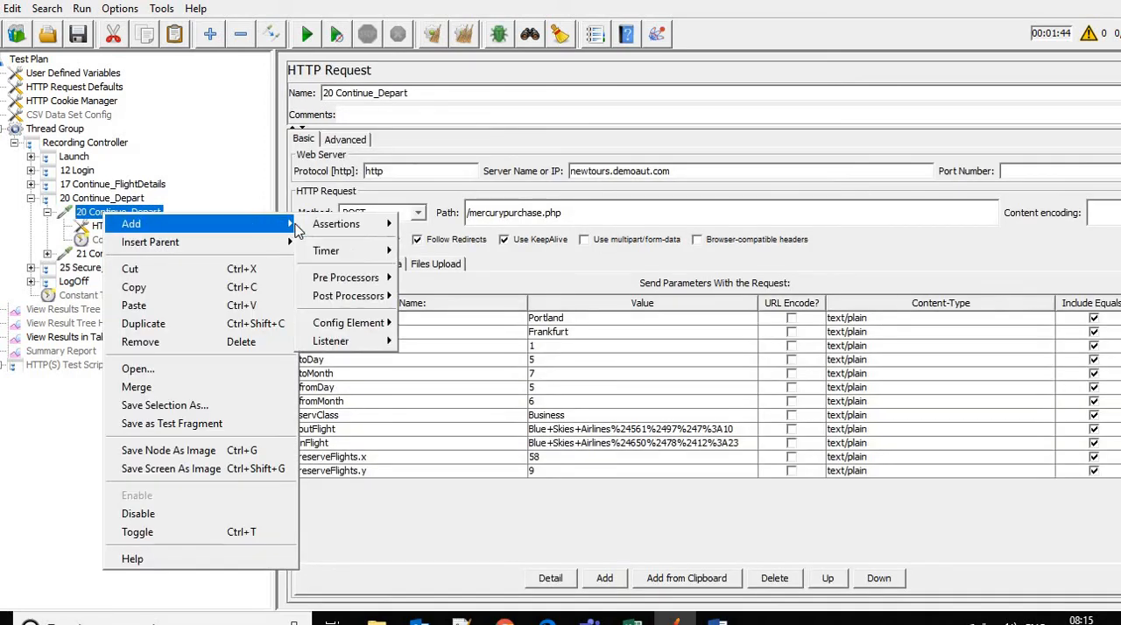
pyautogui.moveTo(363, 254)
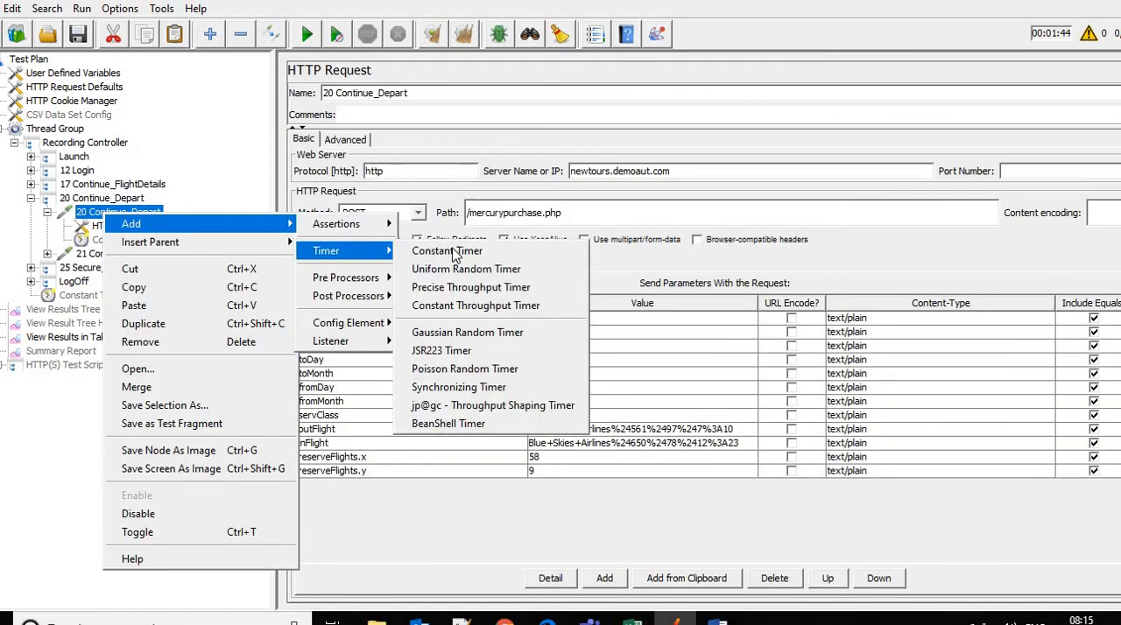
pyautogui.click(494, 270)
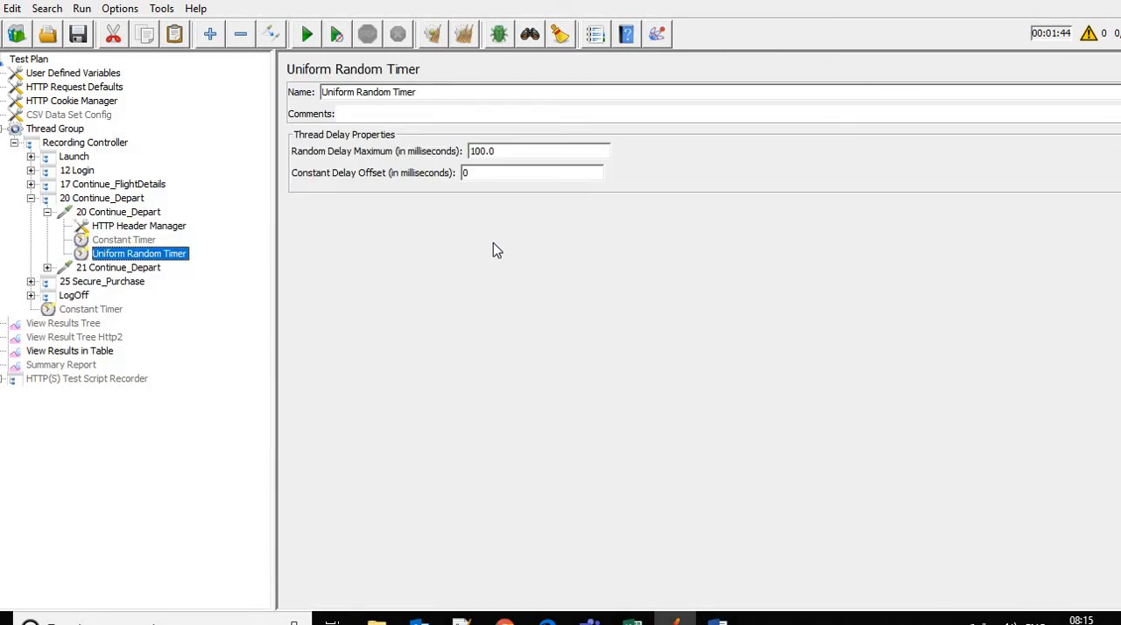
# Set the Uniform Random Timer's Random Delay Maximum to 4000 and its Constant Delay Offset to 3000 milliseconds
pyautogui.doubleClick(495, 174)
pyautogui.click(498, 175)
pyautogui.moveTo(383, 168); pyautogui.dragTo(382, 170)
pyautogui.write('3000')
pyautogui.moveTo(509, 148); pyautogui.dragTo(422, 148)
pyautogui.write('000')
pyautogui.press('Tab')
pyautogui.moveTo(512, 175); pyautogui.dragTo(426, 166)
pyautogui.doubleClick(505, 151)
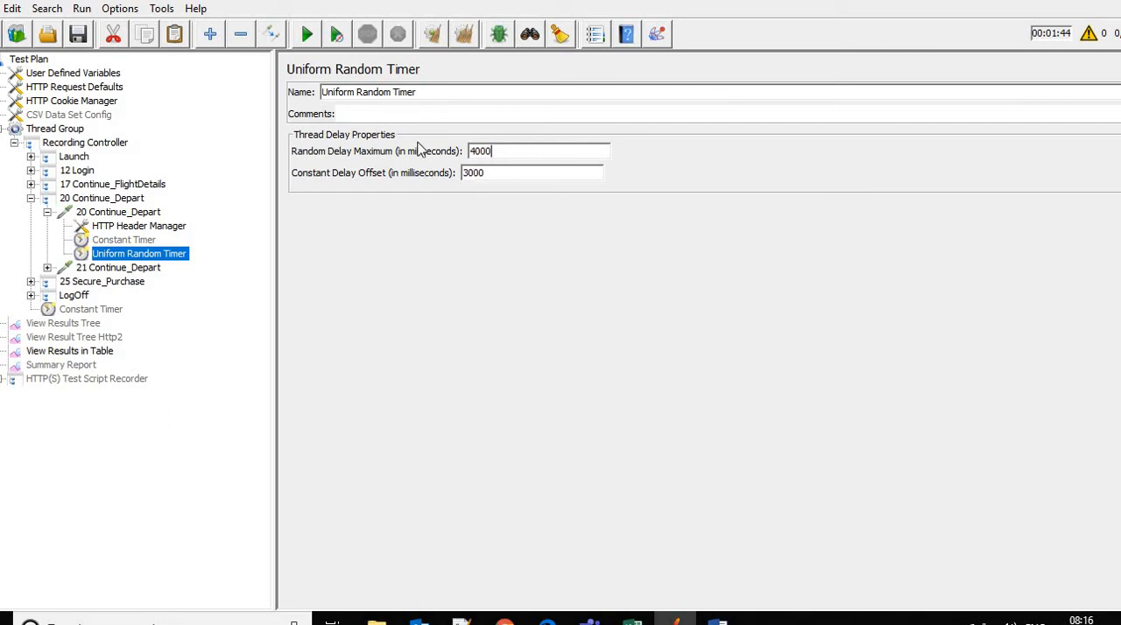
pyautogui.click(525, 173)
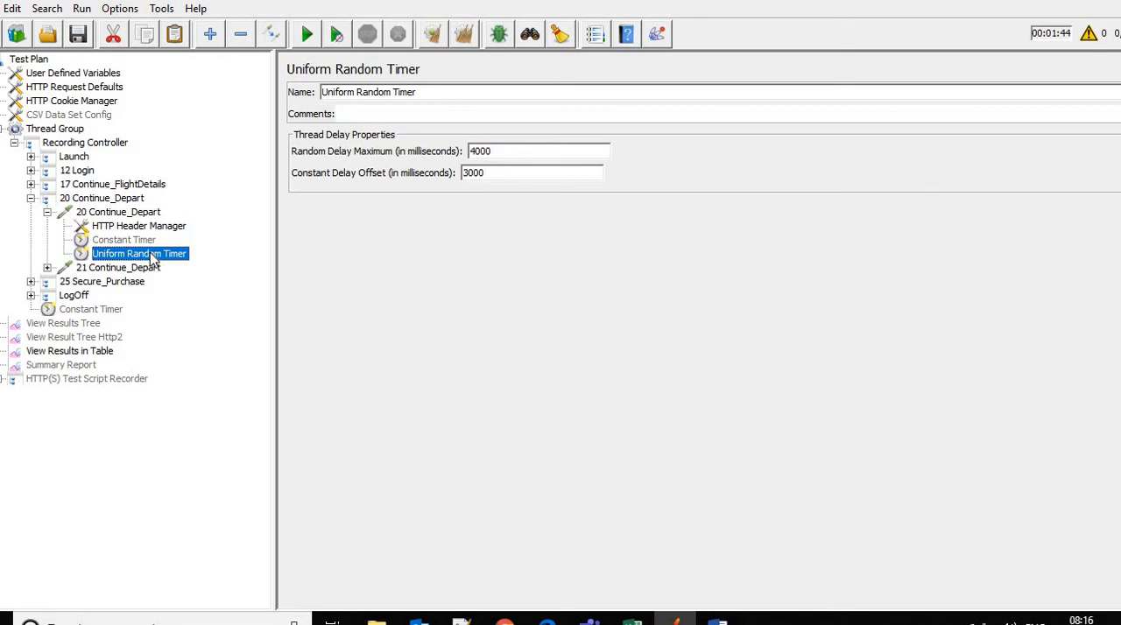
# Add a copy of the Uniform Random Timer to the 25 Secure_Purchase transaction controller
pyautogui.doubleClick(93, 283)
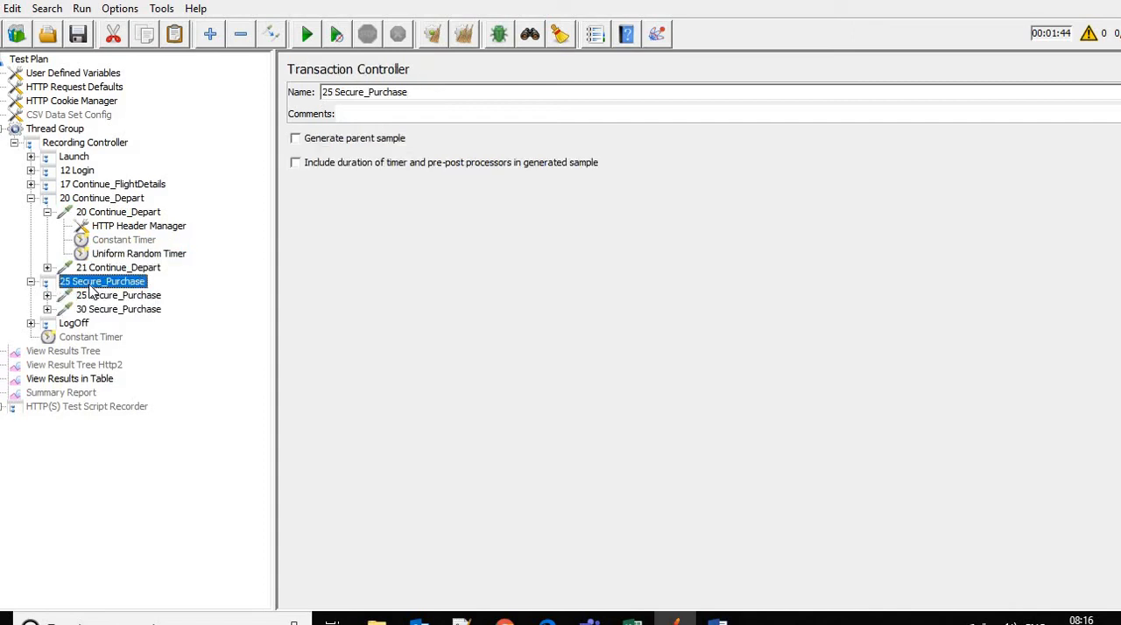
pyautogui.hotkey('ctrl', 'v')
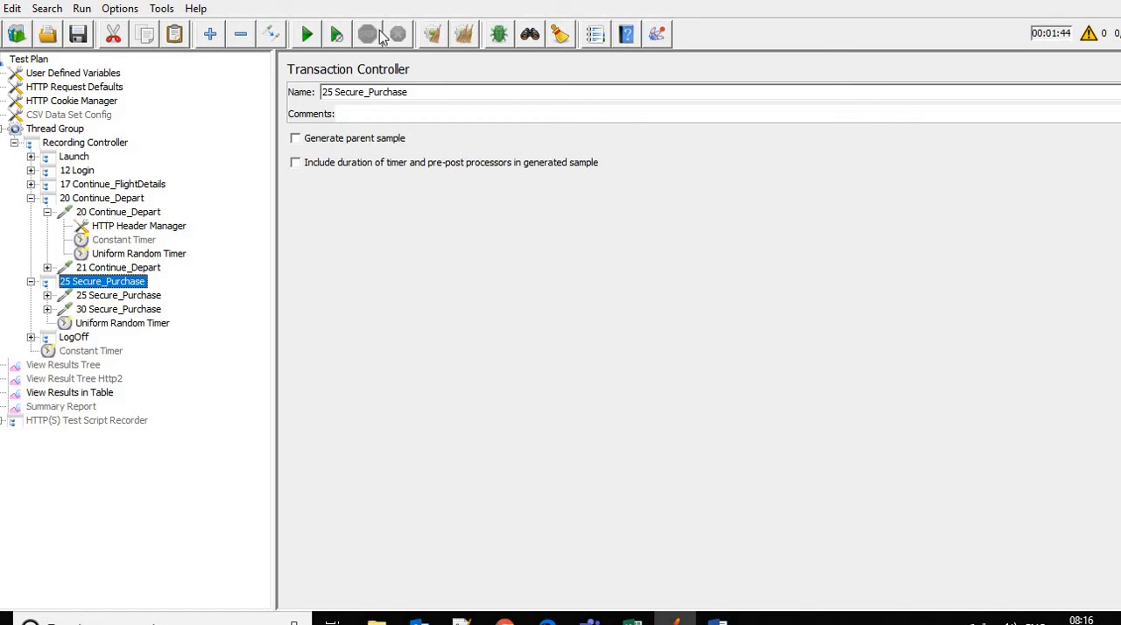
# Clear all previous results and run the test plan with the View Results in Table listener open
pyautogui.click(464, 37)
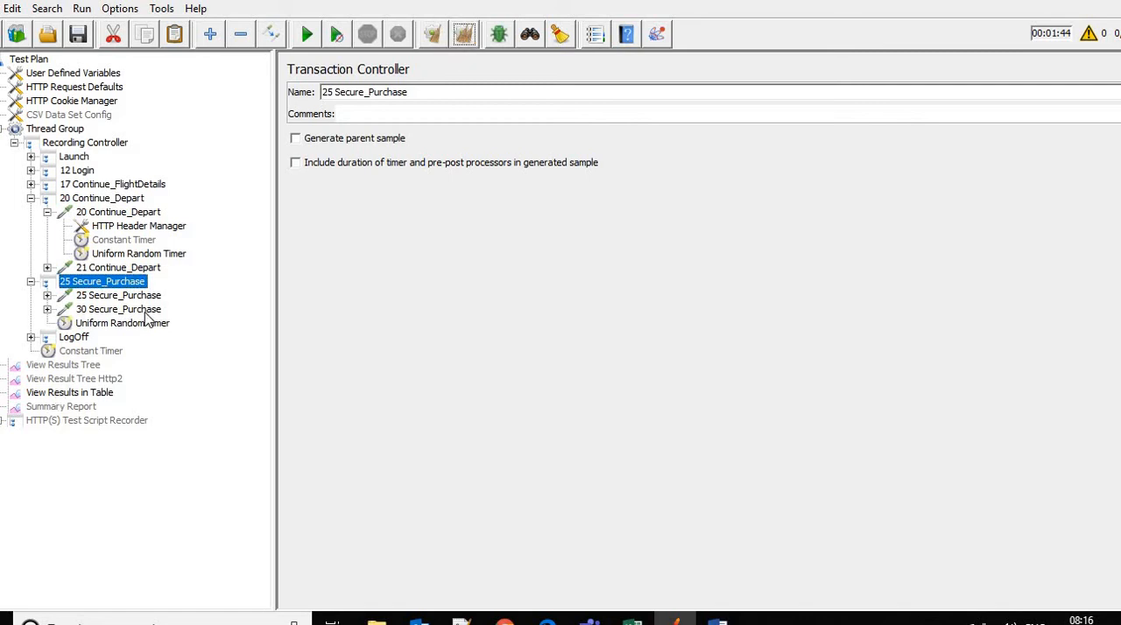
pyautogui.click(88, 396)
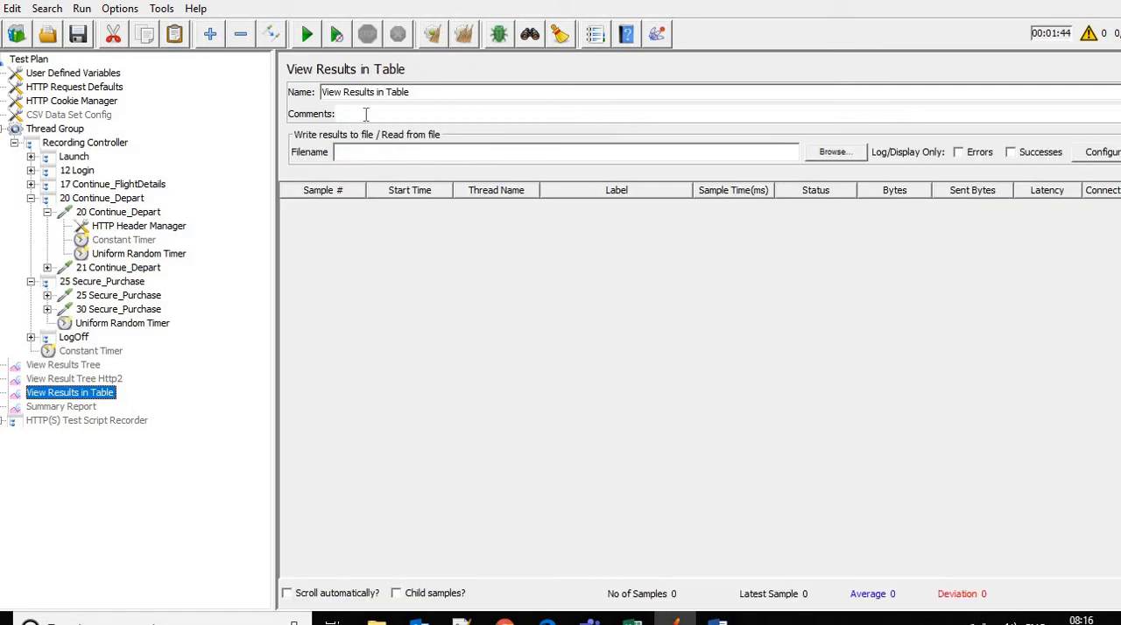
pyautogui.click(315, 42)
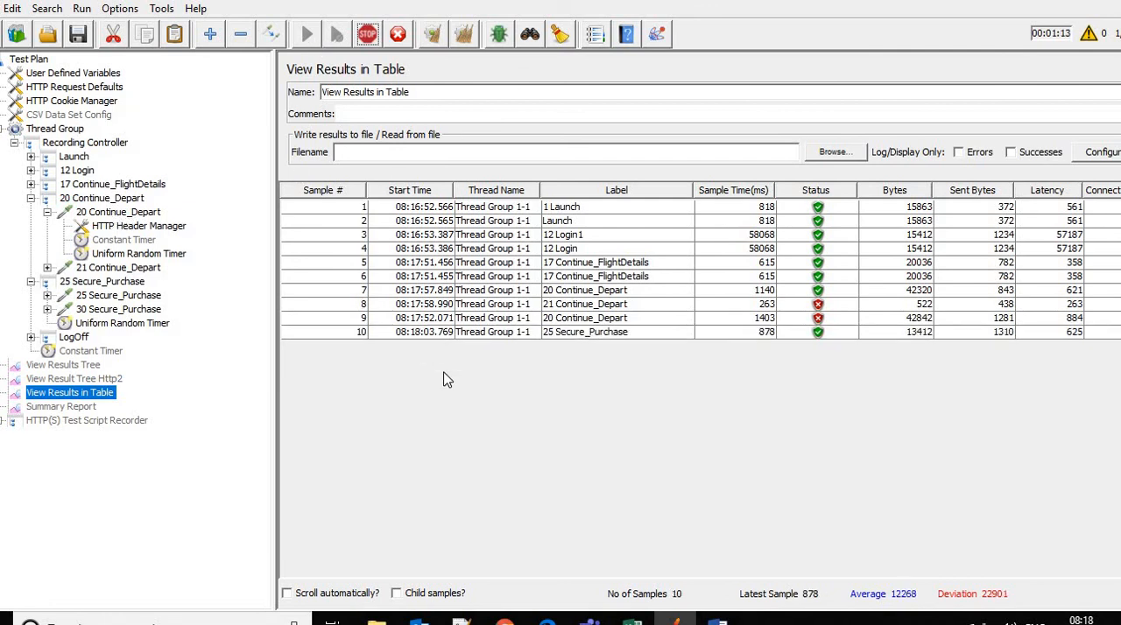
# Compare the start times of the 20 Continue_Depart, 21 Continue_Depart and 25 Secure_Purchase samples in the results table
pyautogui.click(578, 294)
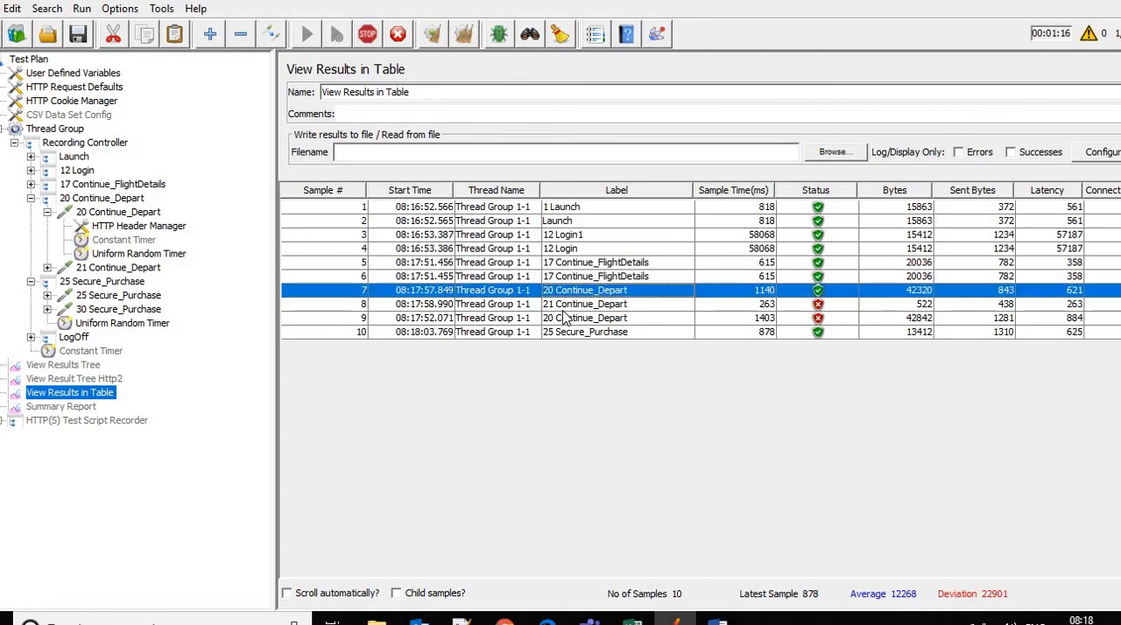
pyautogui.click(432, 319)
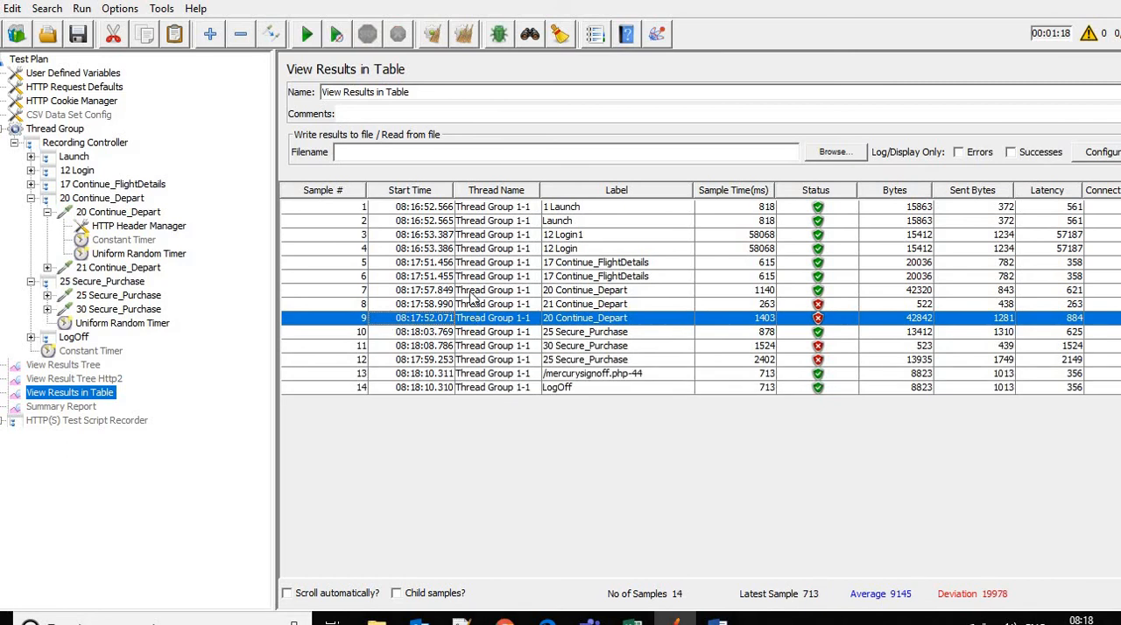
pyautogui.click(431, 293)
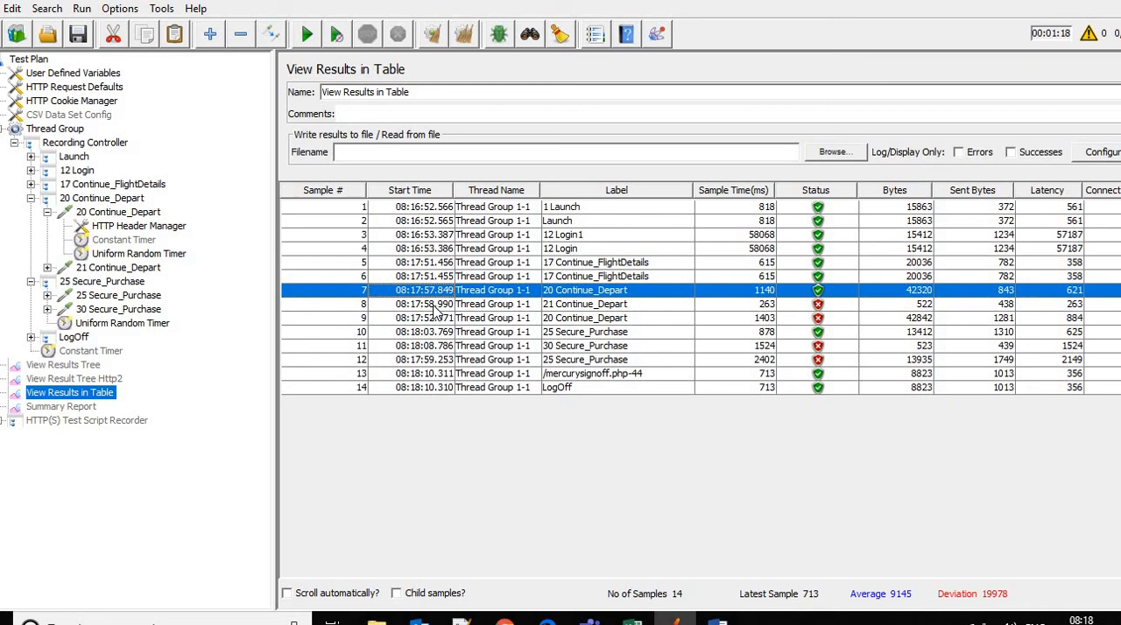
pyautogui.click(435, 306)
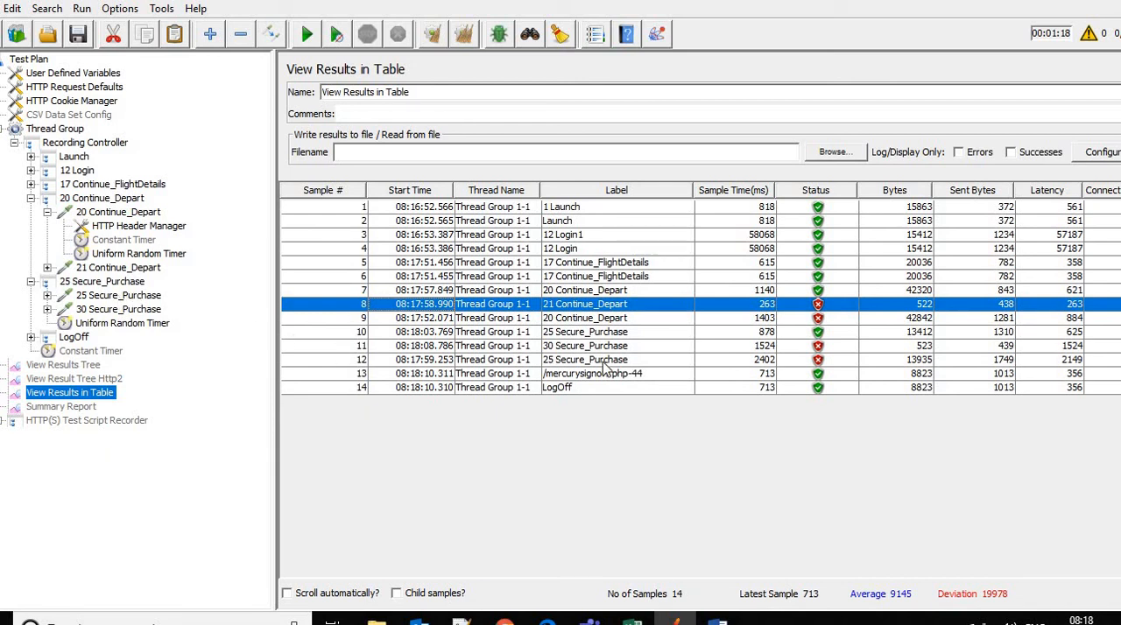
pyautogui.click(441, 334)
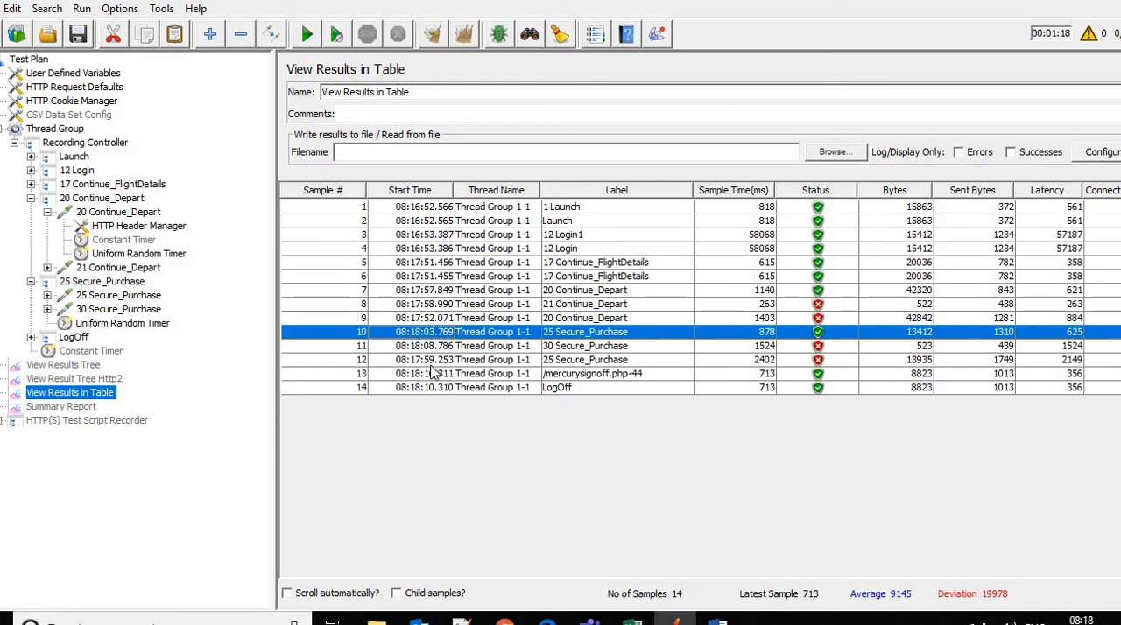
pyautogui.click(430, 365)
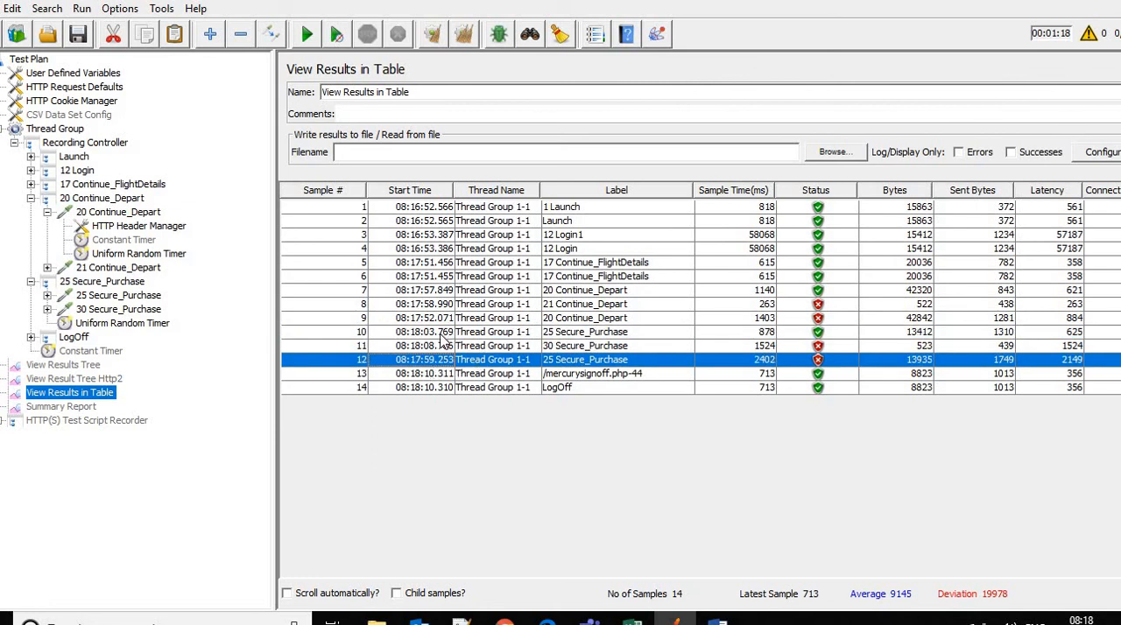
pyautogui.click(439, 336)
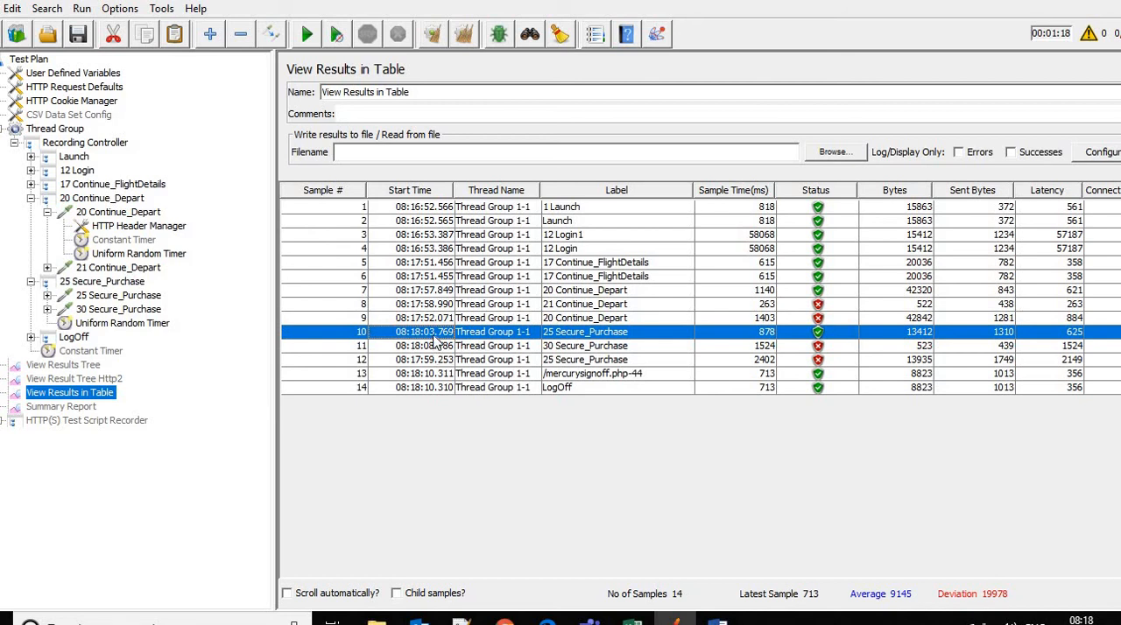
# Disable the Uniform Random Timer under 20 Continue_Depart and move the one under 25 Secure_Purchase to the Recording Controller, then collapse both transaction controllers
pyautogui.click(131, 254)
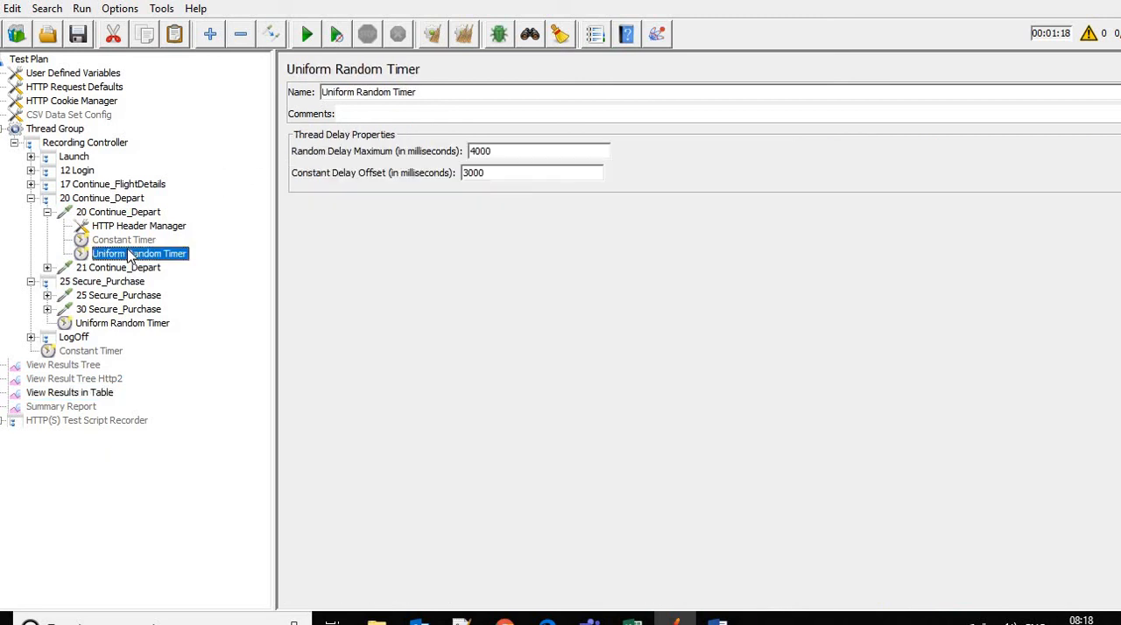
pyautogui.click(107, 324)
pyautogui.moveTo(79, 199); pyautogui.dragTo(68, 141)
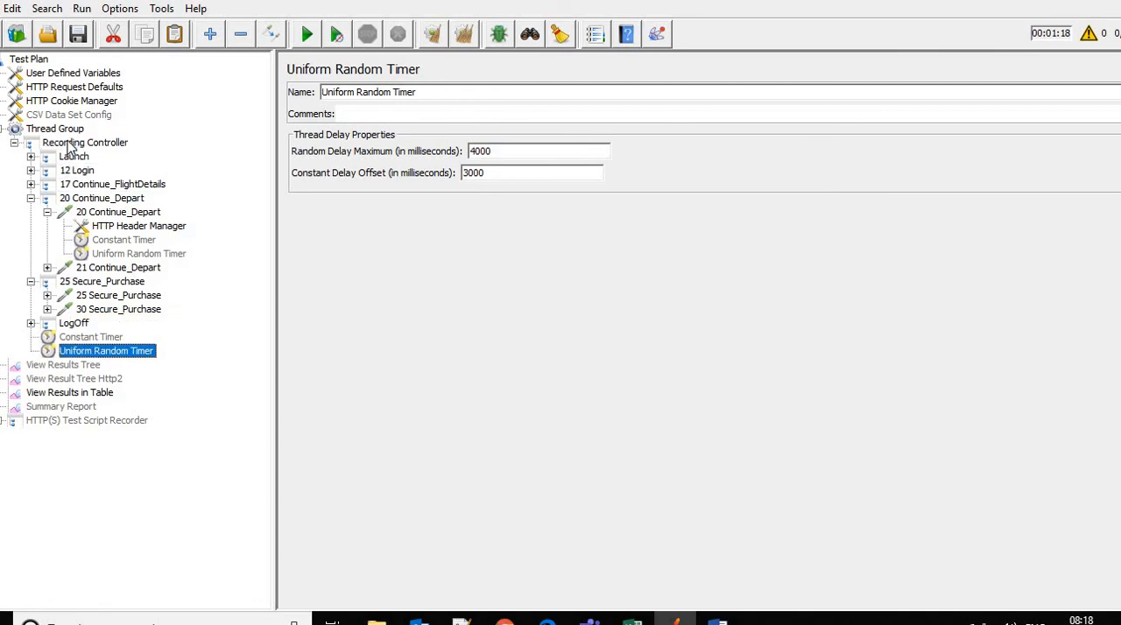
pyautogui.click(30, 199)
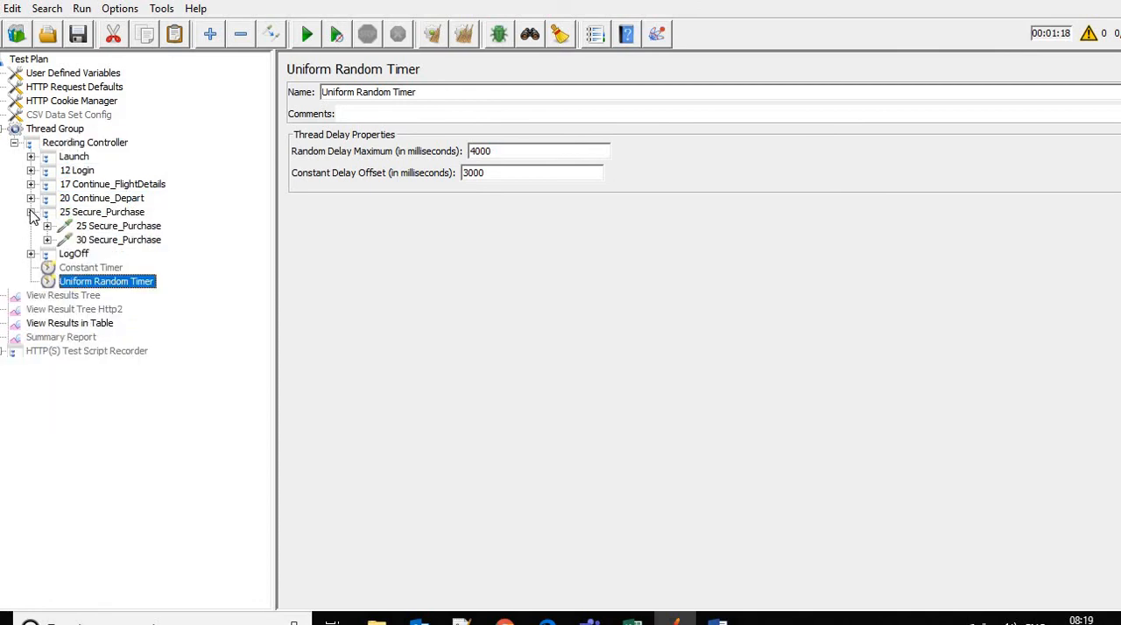
pyautogui.click(30, 213)
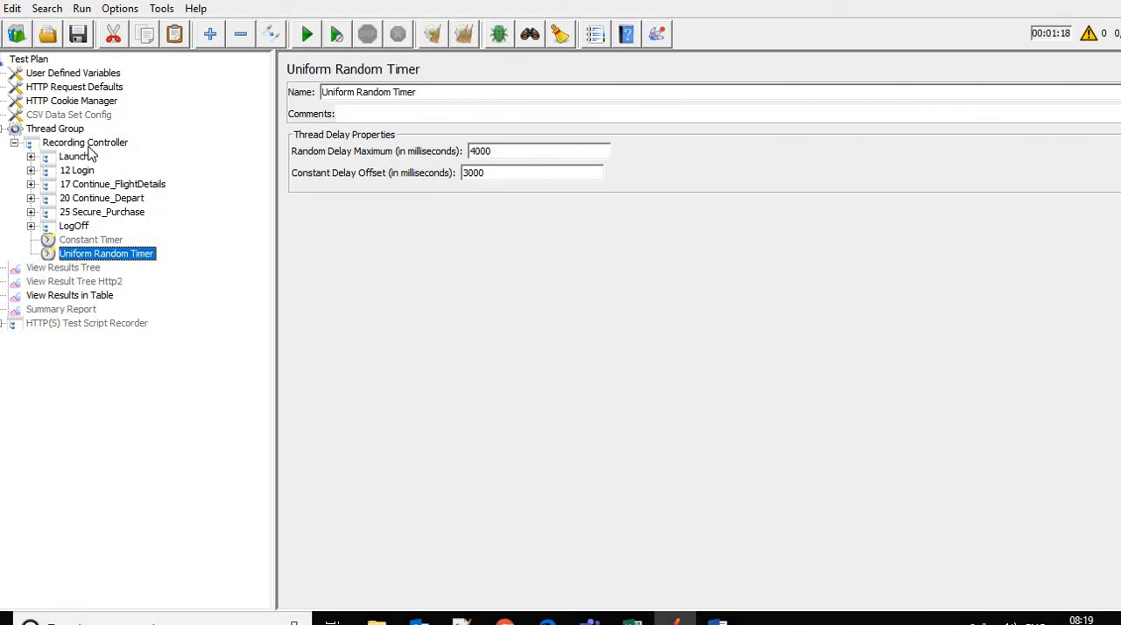
# Clear the old results and rerun the test plan with the Uniform Random Timer at Recording Controller level, viewing the results table
pyautogui.click(78, 297)
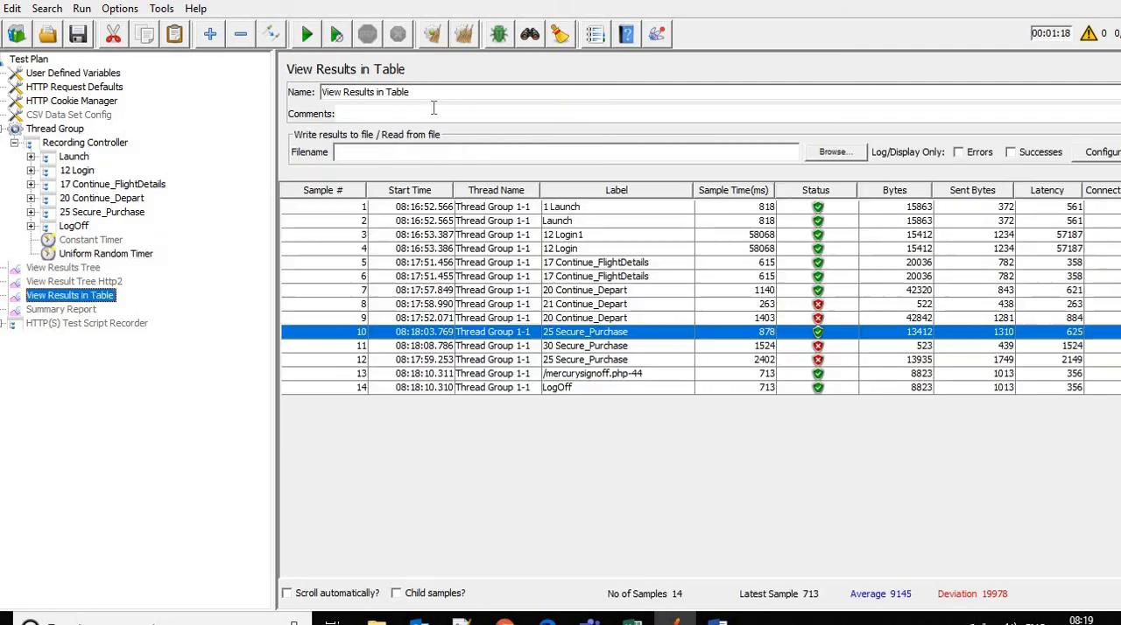
pyautogui.click(464, 35)
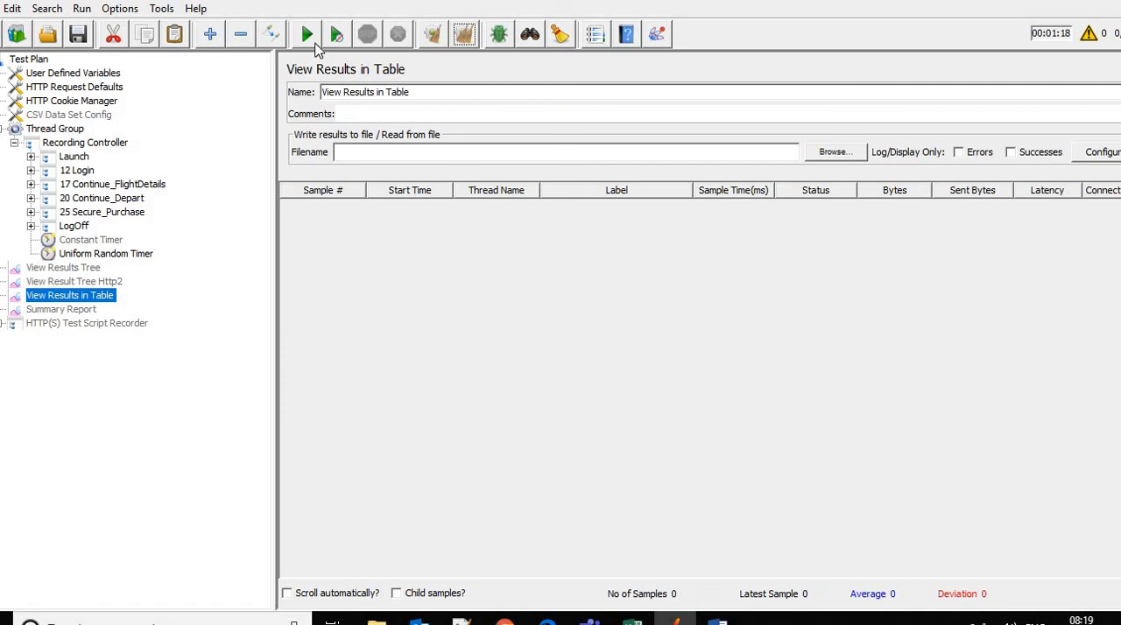
pyautogui.click(313, 42)
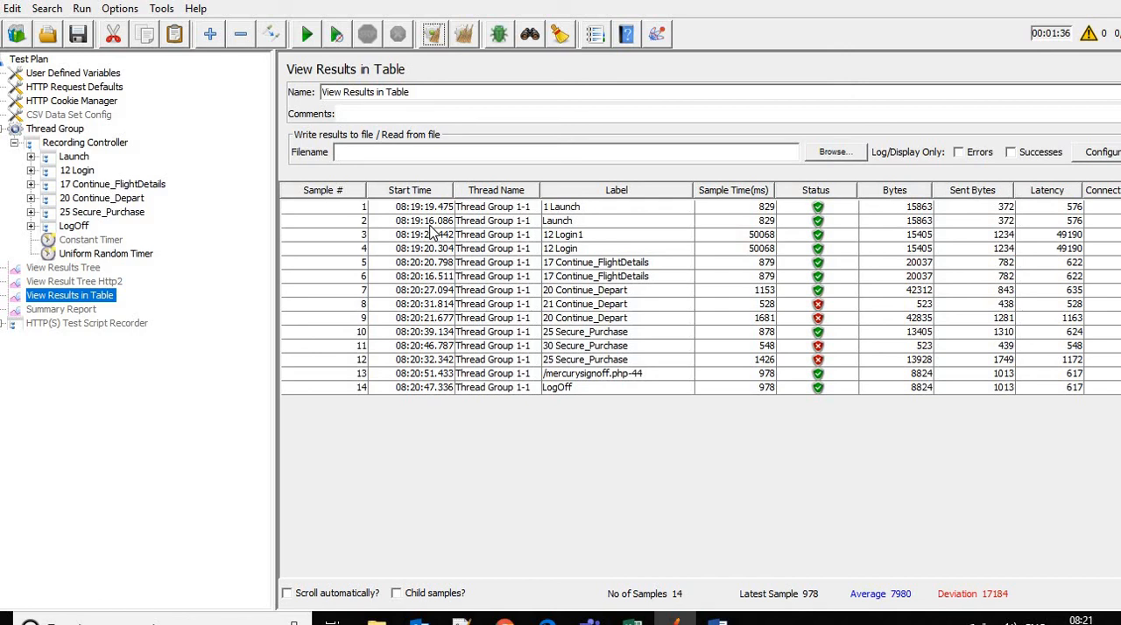
# Compare the transaction and request start times of the Launch, 12 Login and 17 Continue_FlightDetails samples
pyautogui.click(430, 221)
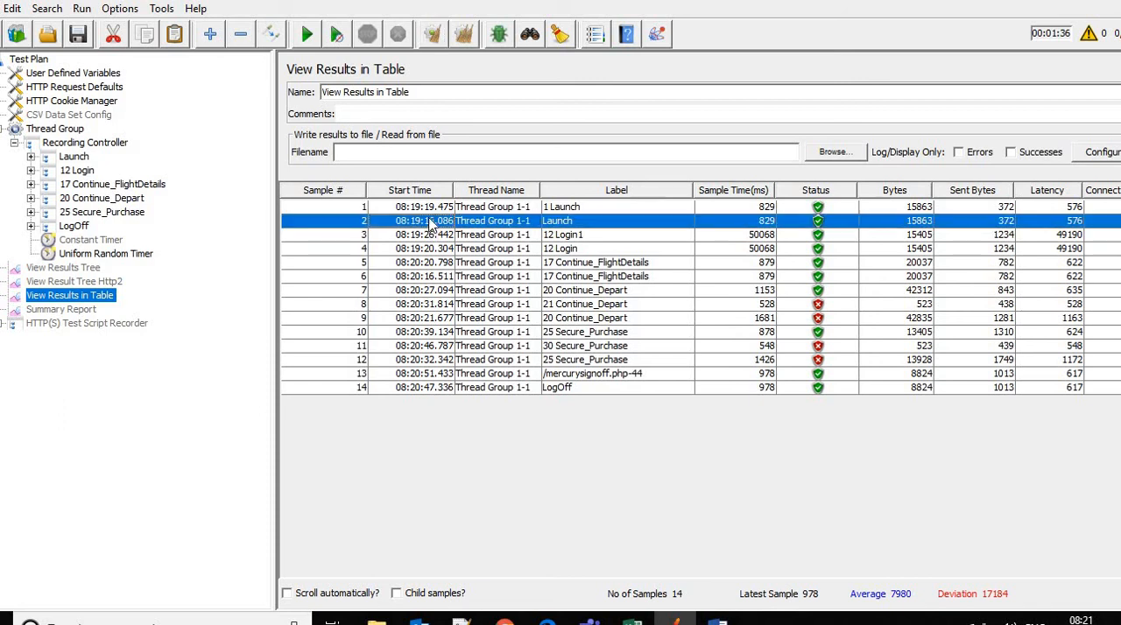
pyautogui.click(432, 209)
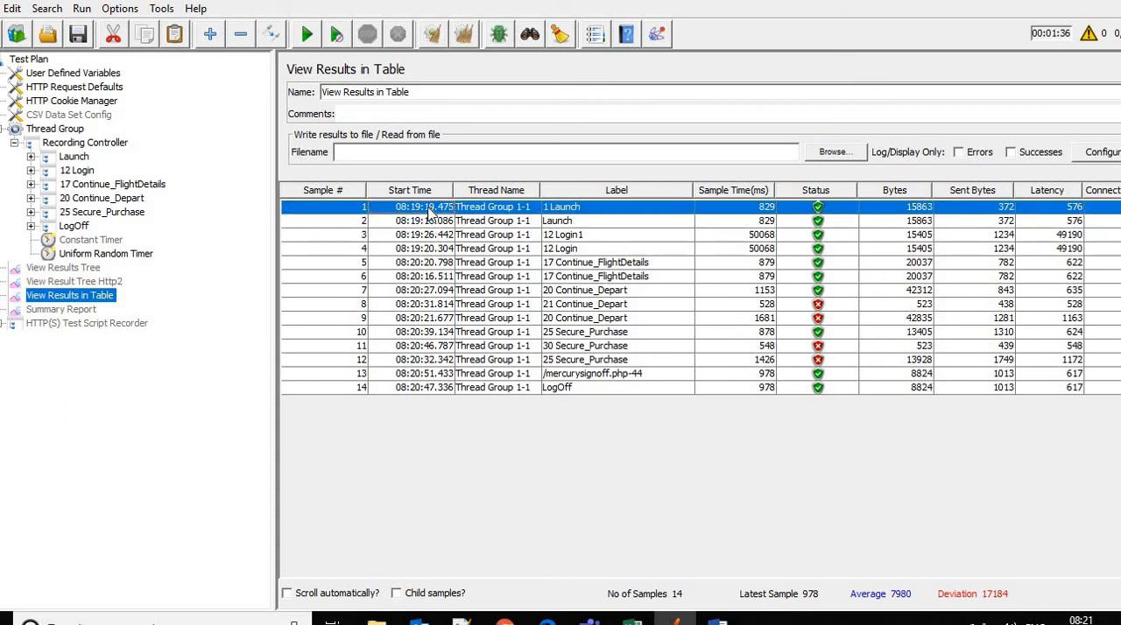
pyautogui.click(424, 249)
pyautogui.click(426, 238)
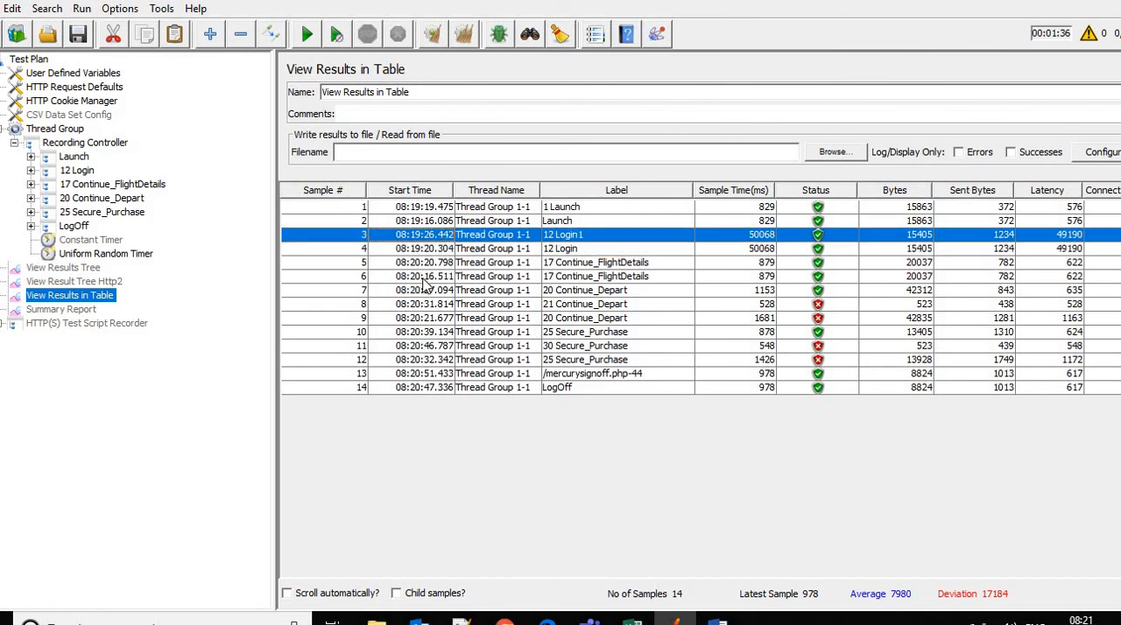
pyautogui.click(429, 277)
pyautogui.click(431, 264)
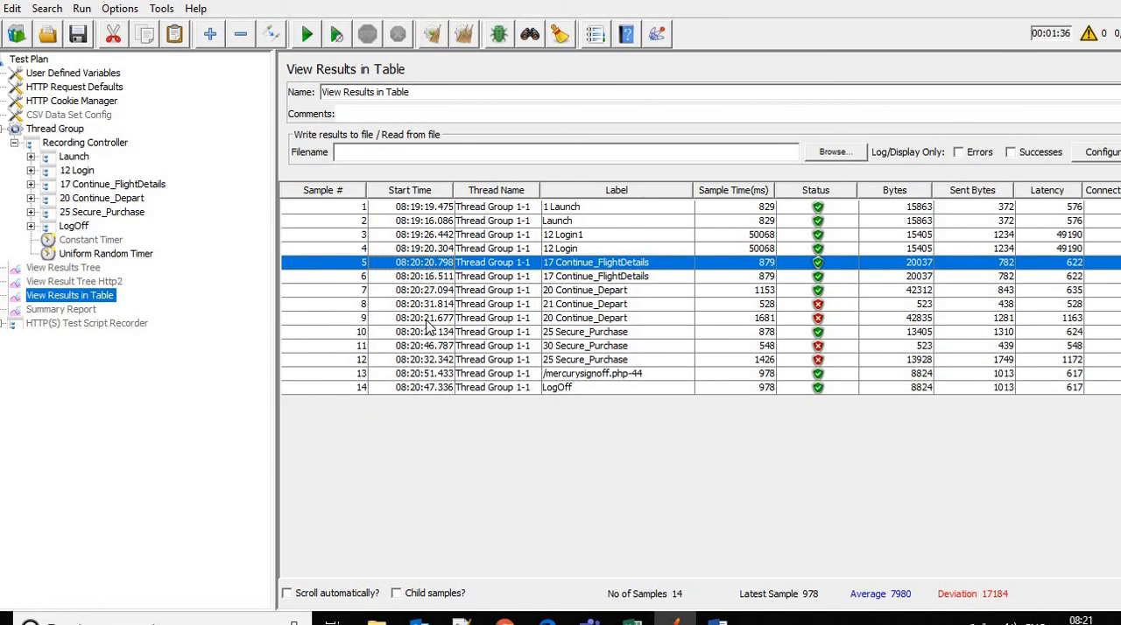
# Compare the start times of the 20 and 21 Continue_Depart samples and the 25 and 30 Secure_Purchase samples
pyautogui.click(427, 319)
pyautogui.click(421, 295)
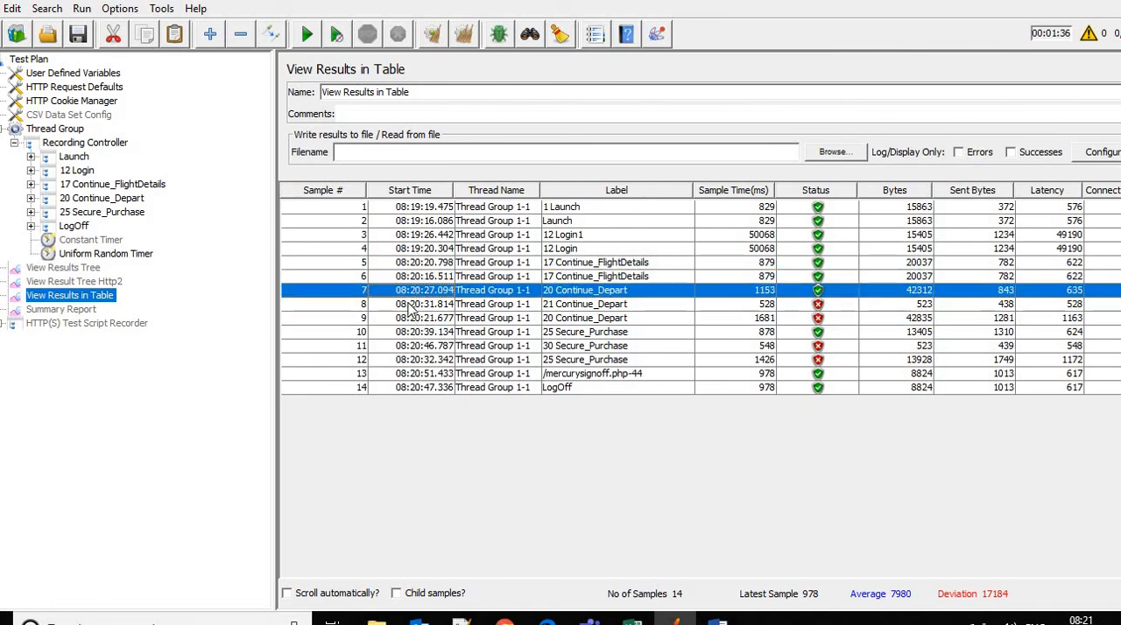
pyautogui.click(423, 306)
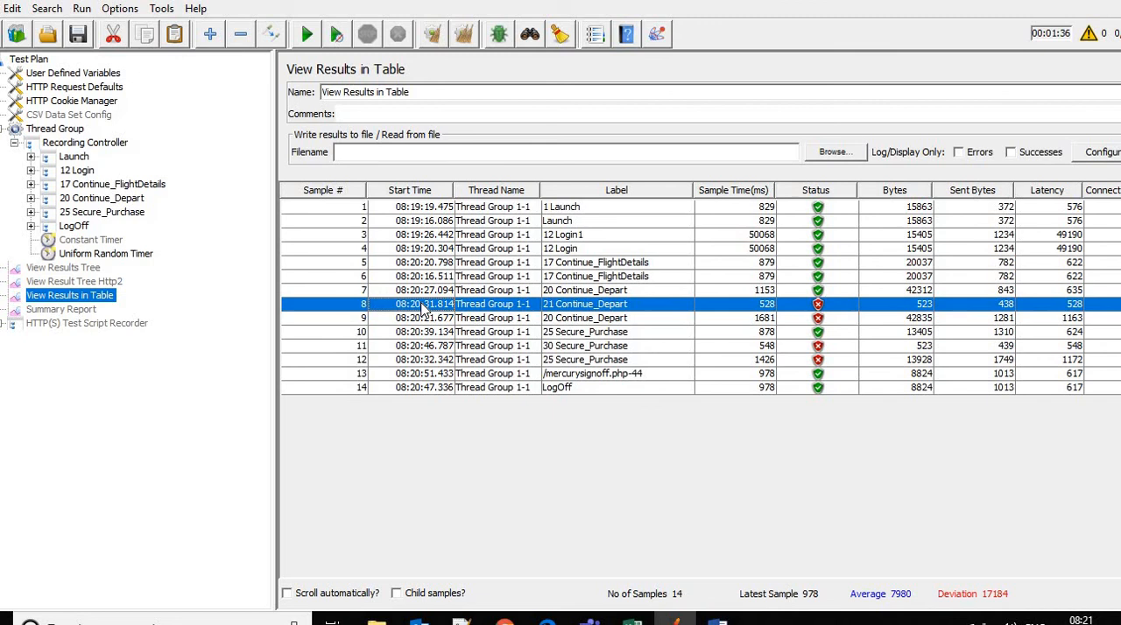
pyautogui.click(426, 360)
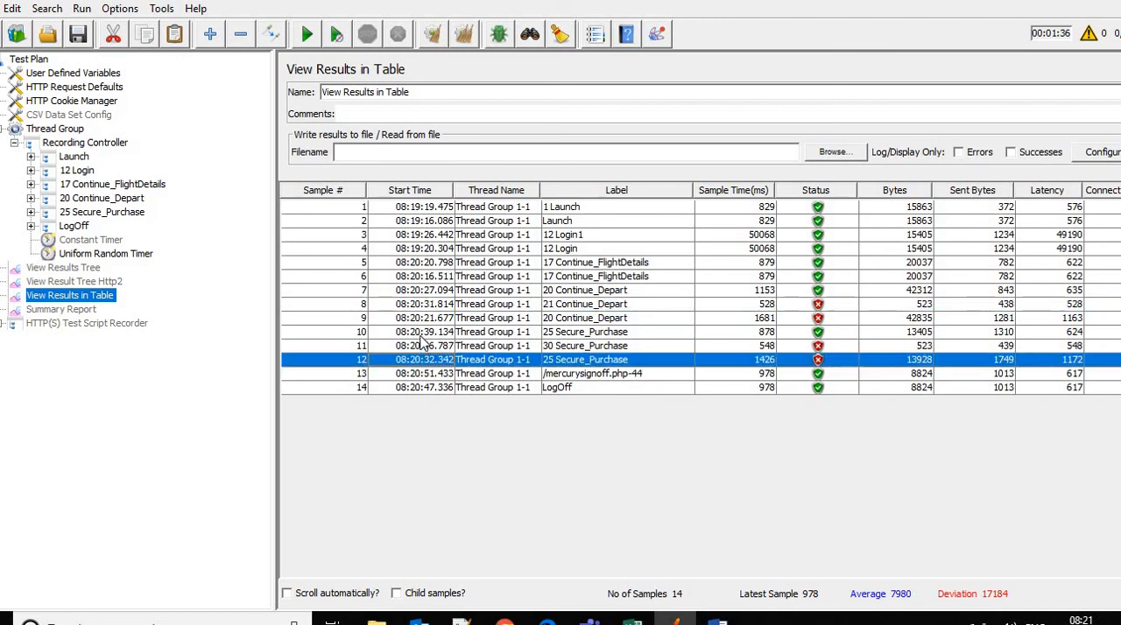
pyautogui.click(422, 334)
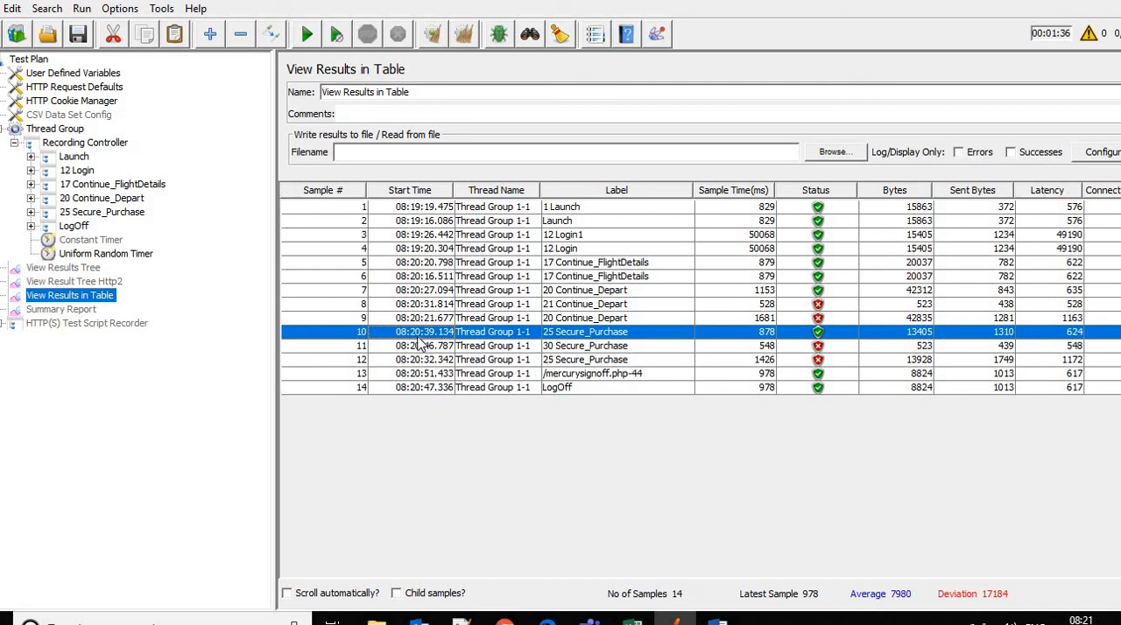
pyautogui.click(413, 349)
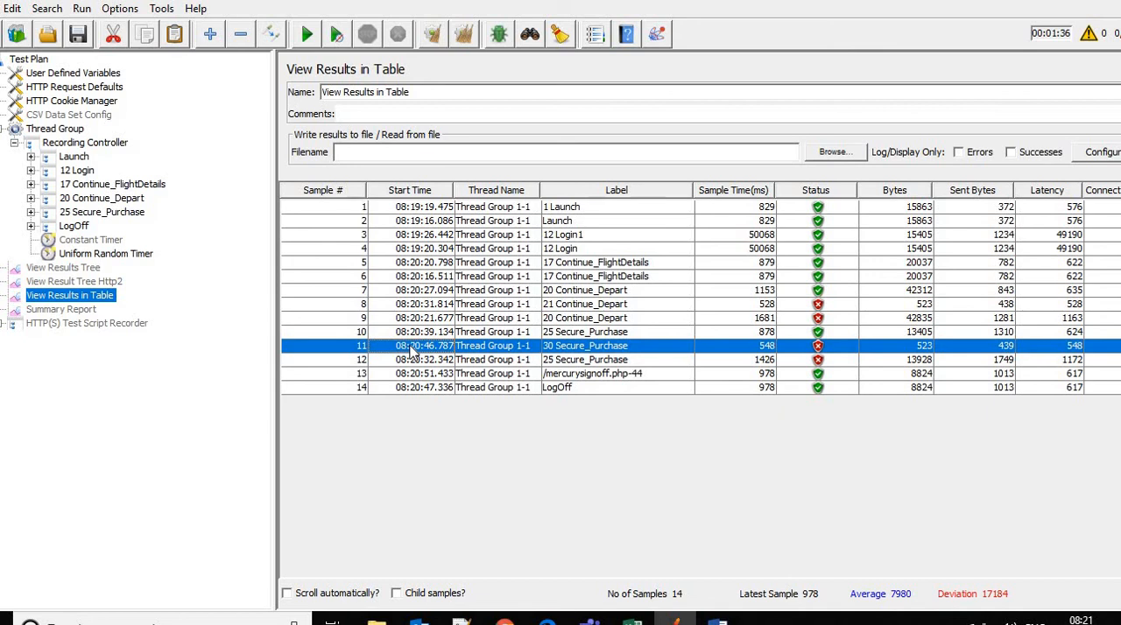